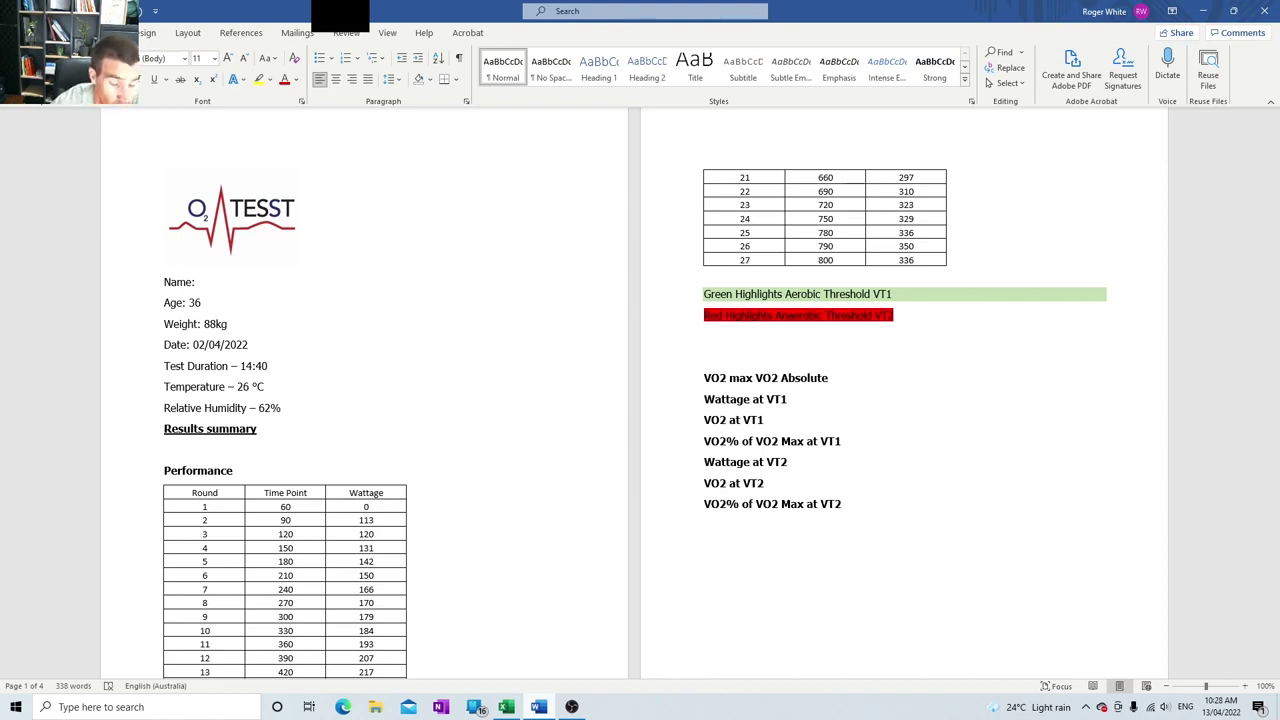
# Step: Switch to the Excel breath-by-breath workbook and examine the test details and gas exchange columns on the Data sheet
pyautogui.moveTo(506, 707)
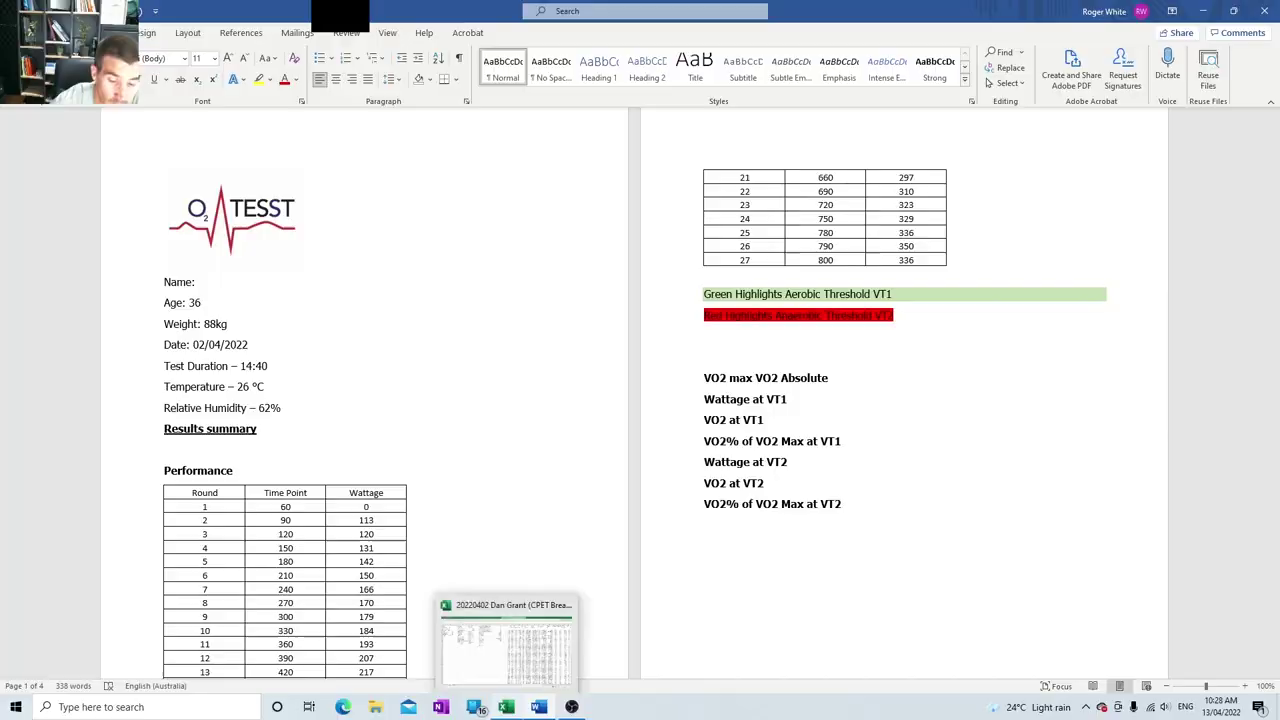
pyautogui.click(506, 650)
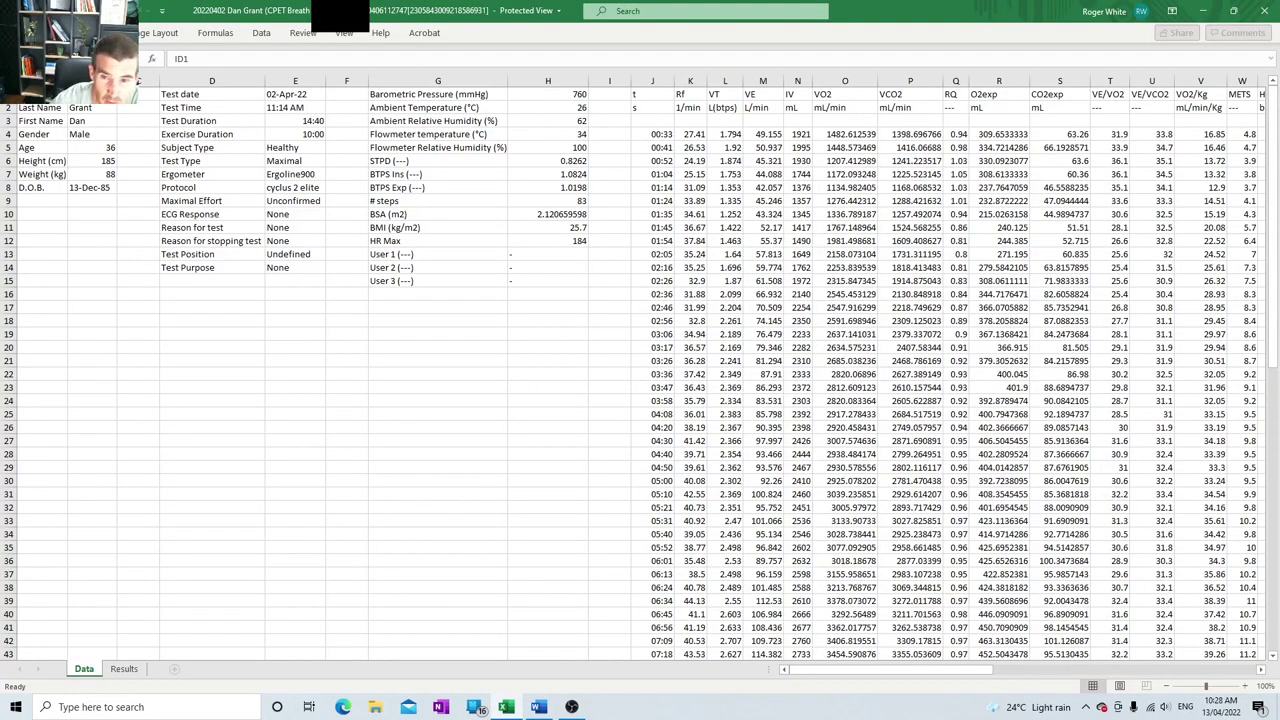
pyautogui.moveTo(828, 669)
pyautogui.mouseDown()
pyautogui.moveTo(813, 670)
pyautogui.moveTo(836, 670)
pyautogui.mouseUp()
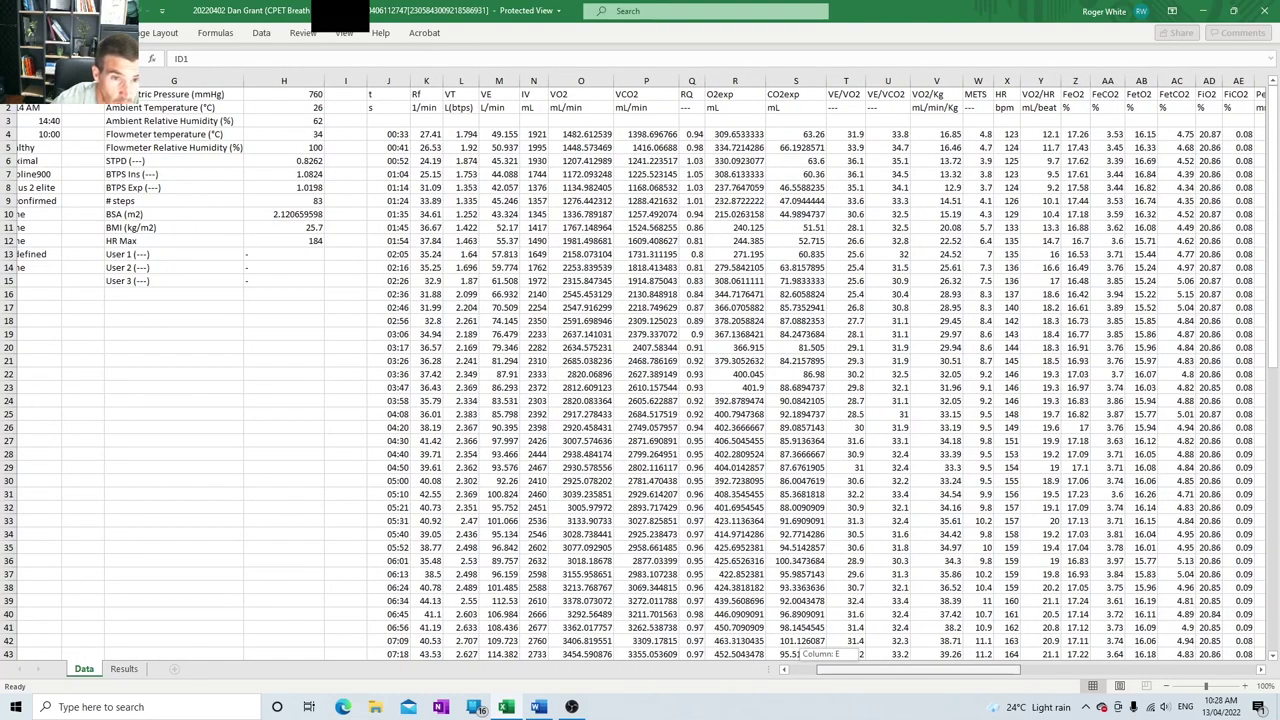
pyautogui.moveTo(836, 670); pyautogui.dragTo(813, 670)
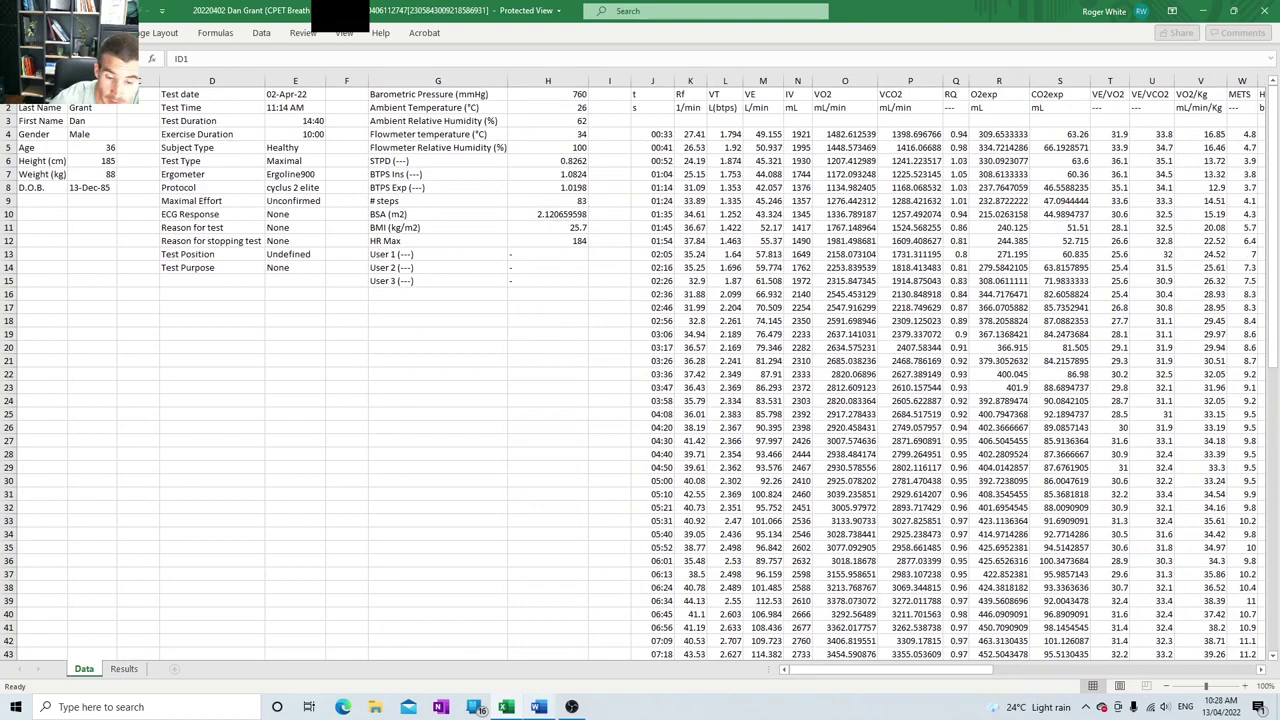
# Step: Return to the Word report and review the performance table, threshold fields, VO2 max section and VT1 and VT2 criteria
pyautogui.hotkey('alt', 'Tab')
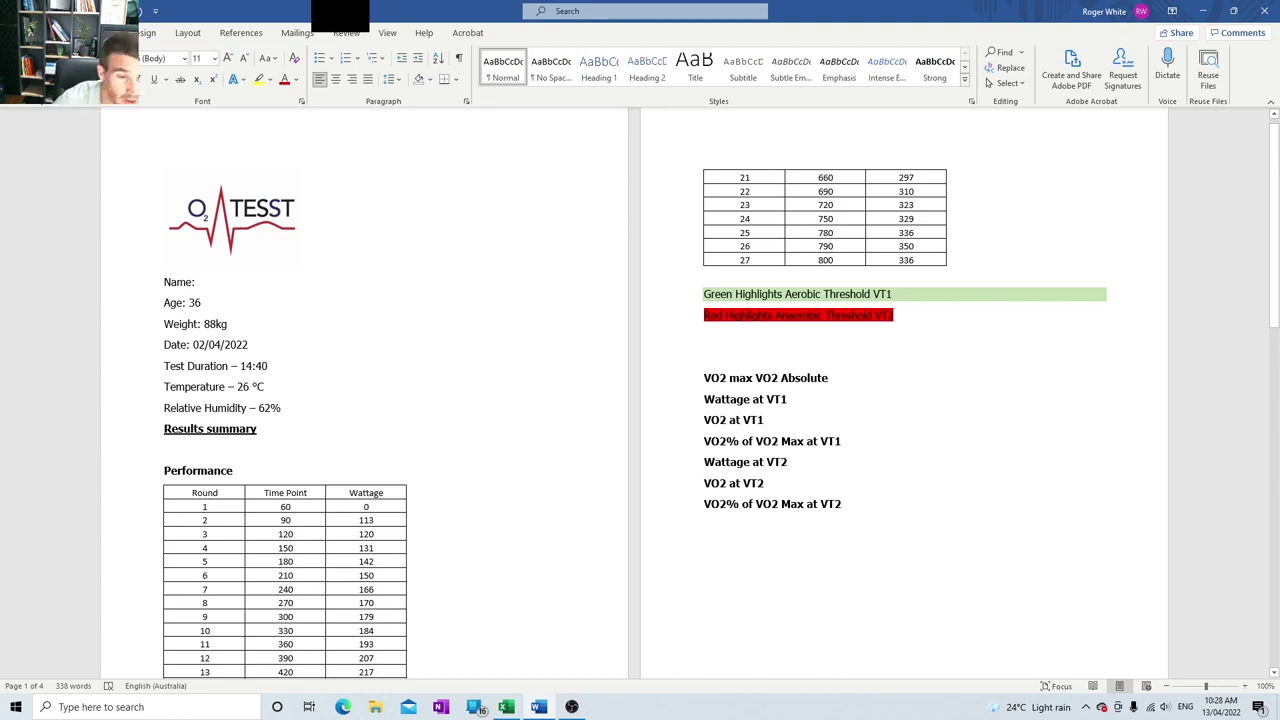
pyautogui.scroll(-3, 285, 450)
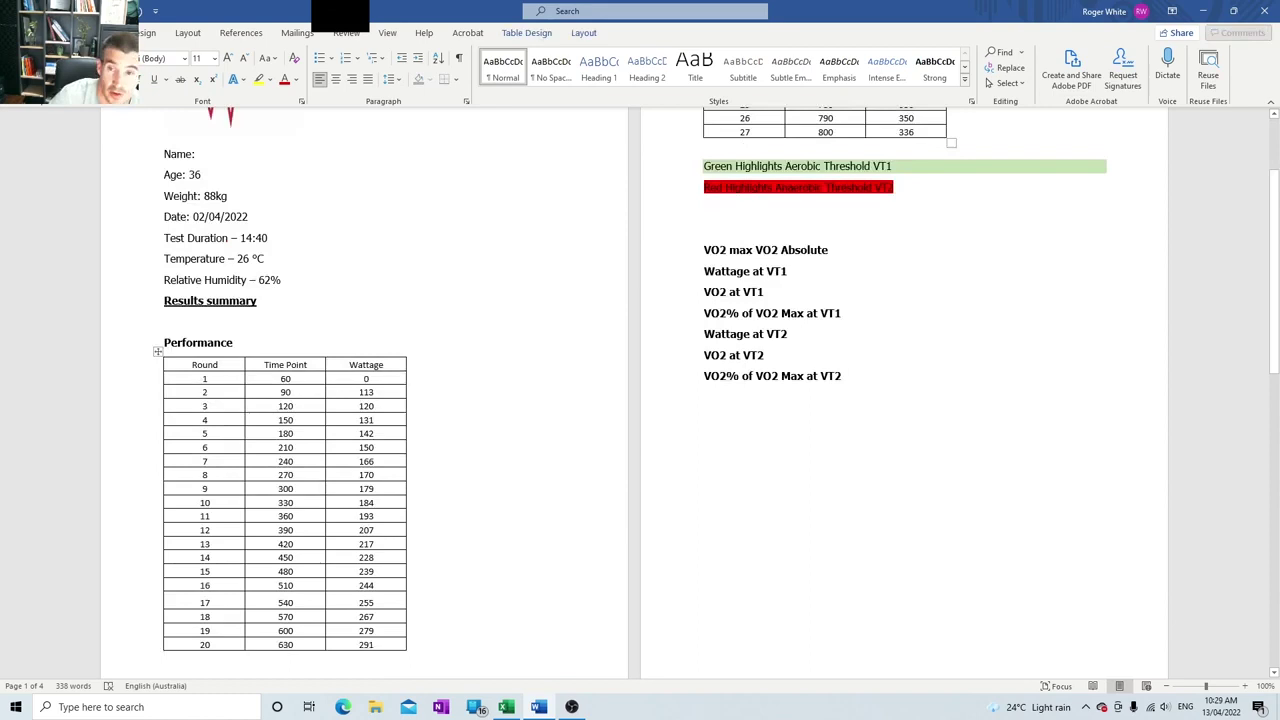
pyautogui.scroll(3, 285, 450)
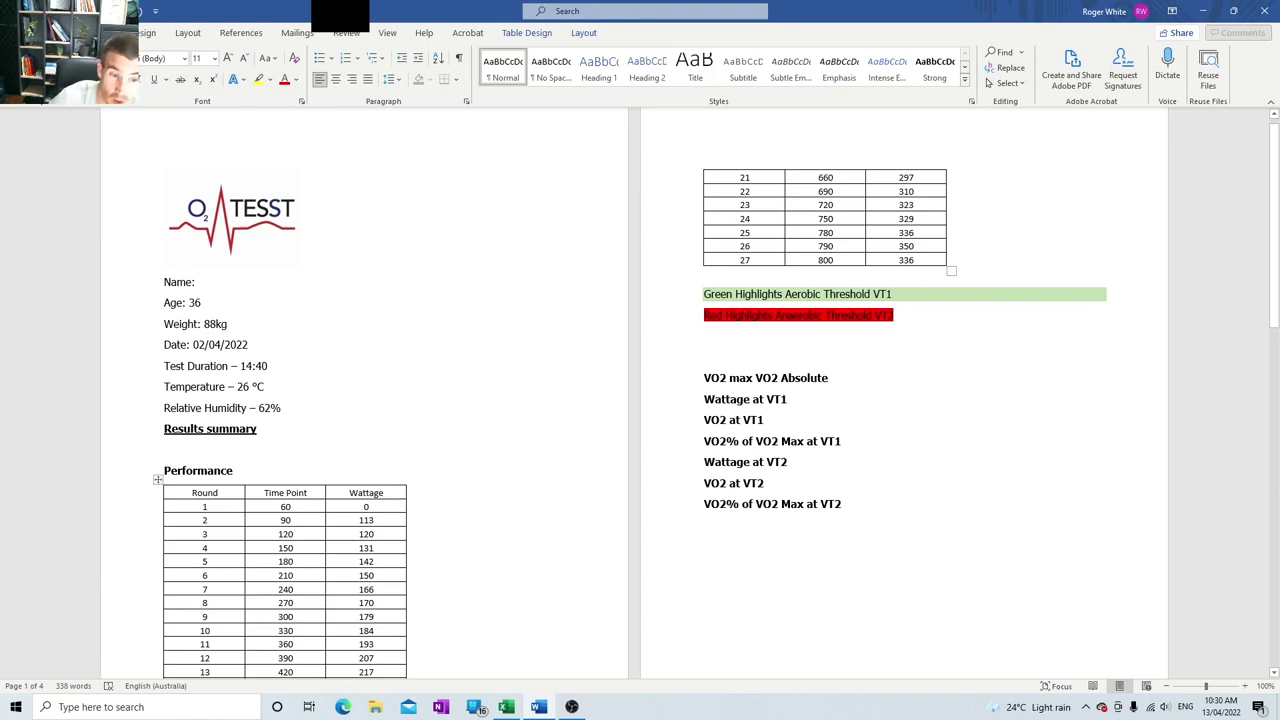
pyautogui.scroll(-4, 640, 400)
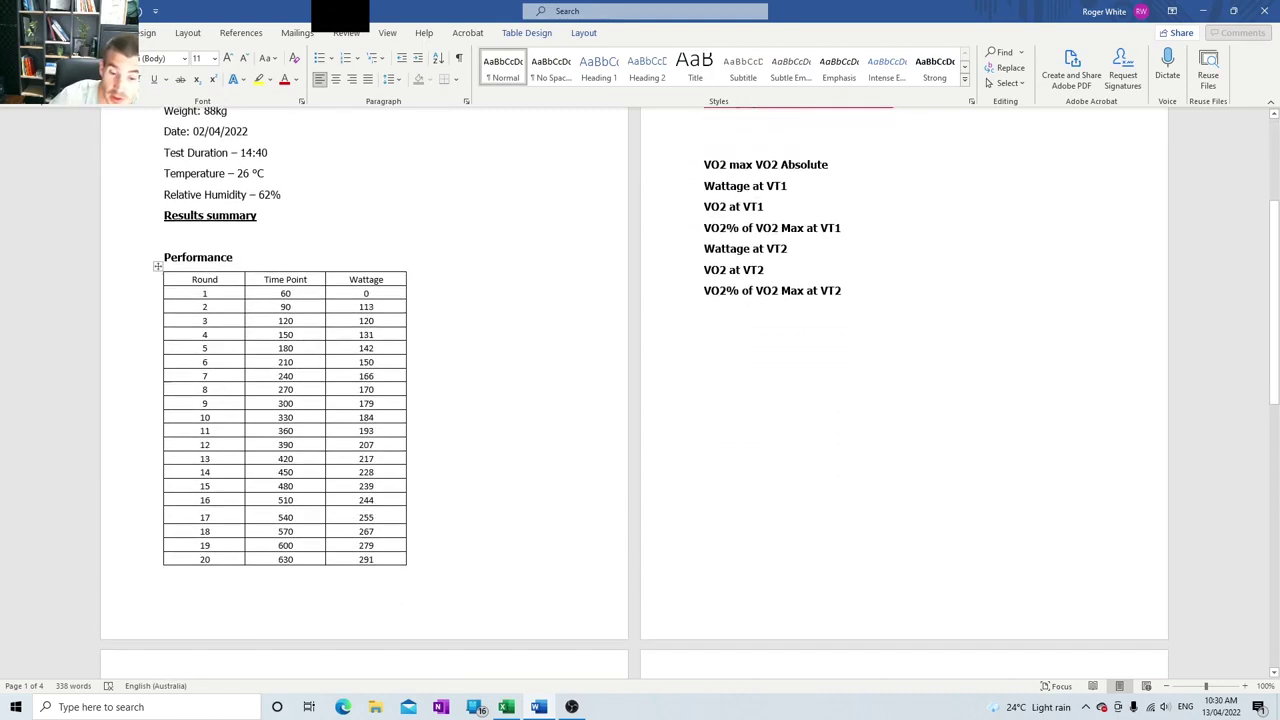
pyautogui.scroll(-5, 640, 400)
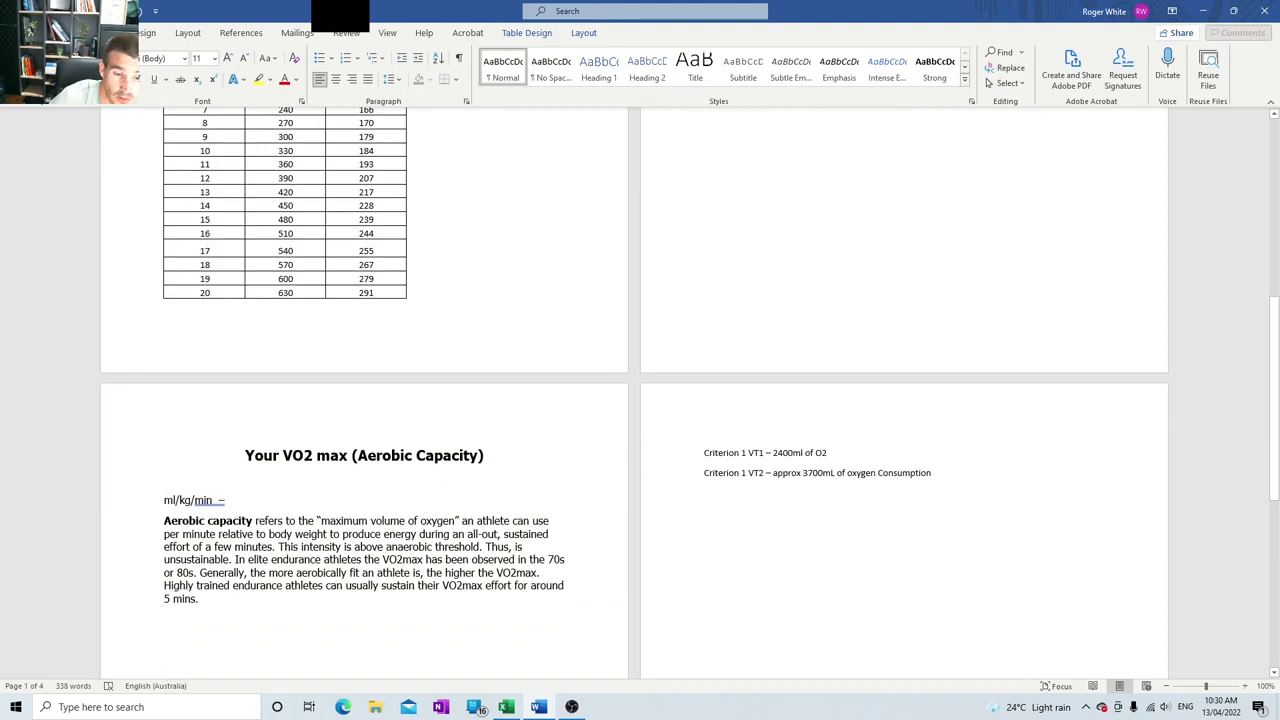
pyautogui.scroll(-1, 640, 400)
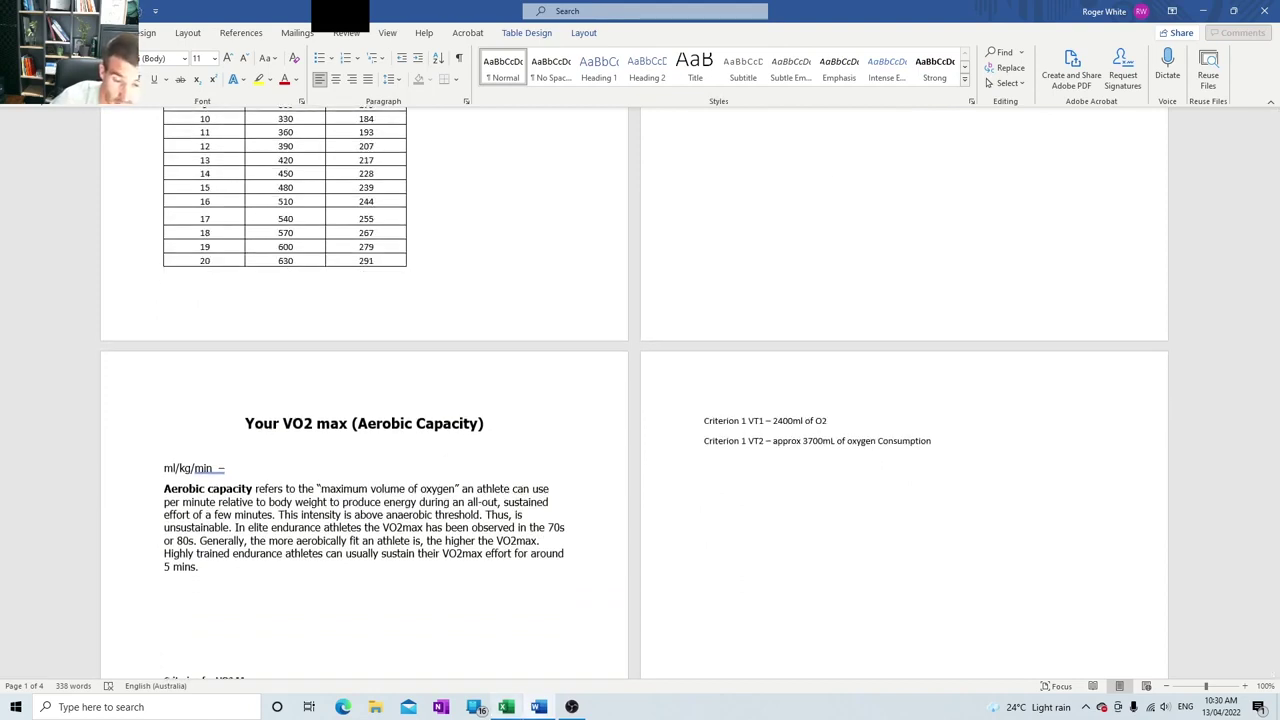
# Step: Switch back to the Excel workbook and format the time values in column J as Number with two decimal places
pyautogui.moveTo(506, 707)
pyautogui.click(507, 645)
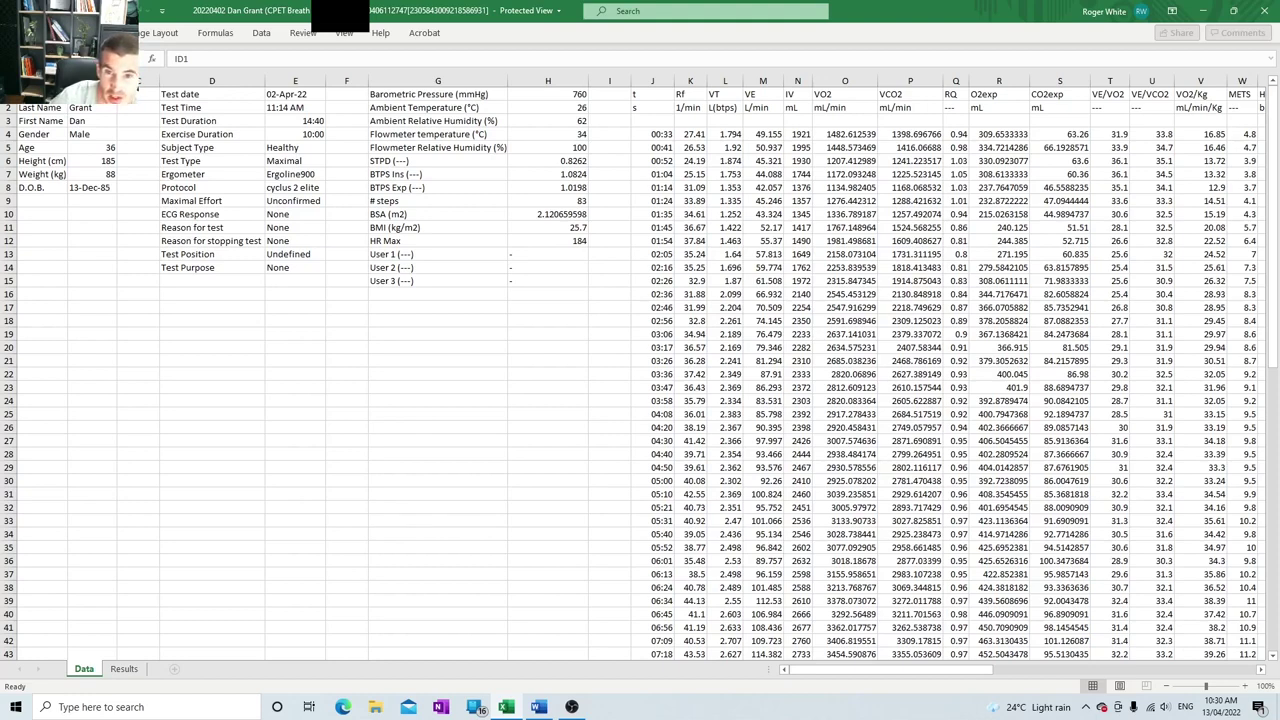
pyautogui.click(652, 134)
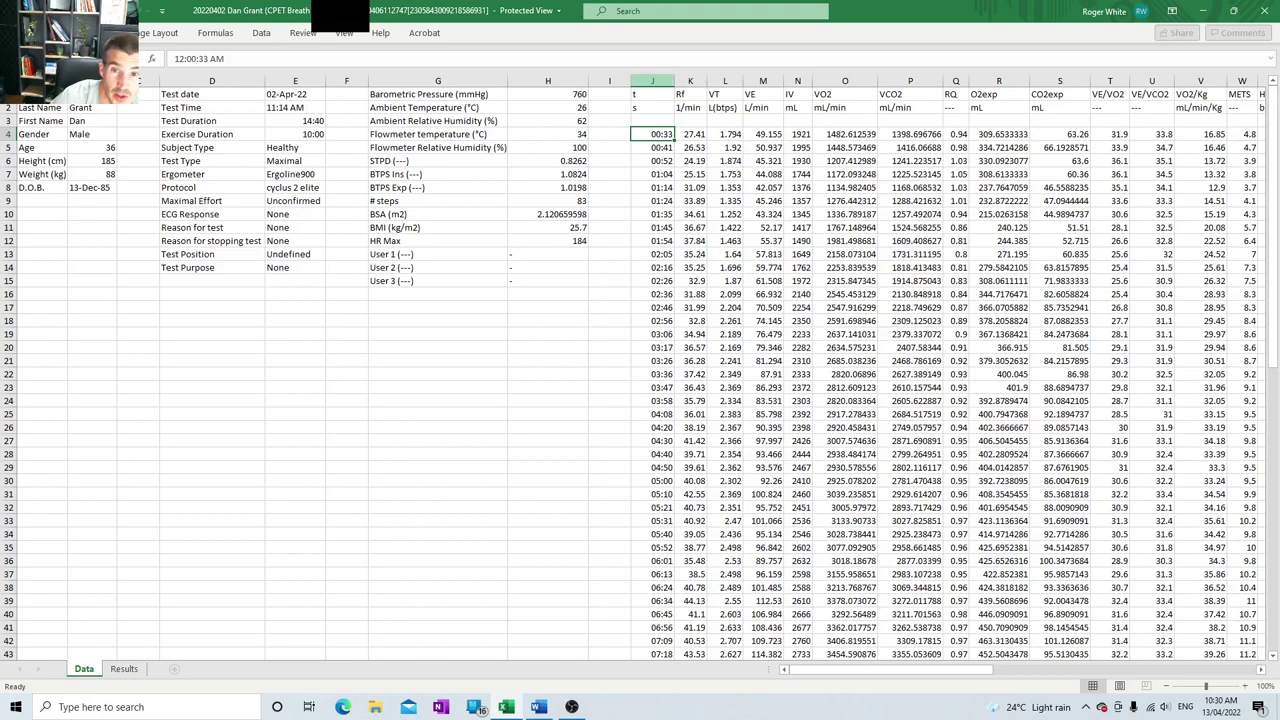
pyautogui.click(652, 80)
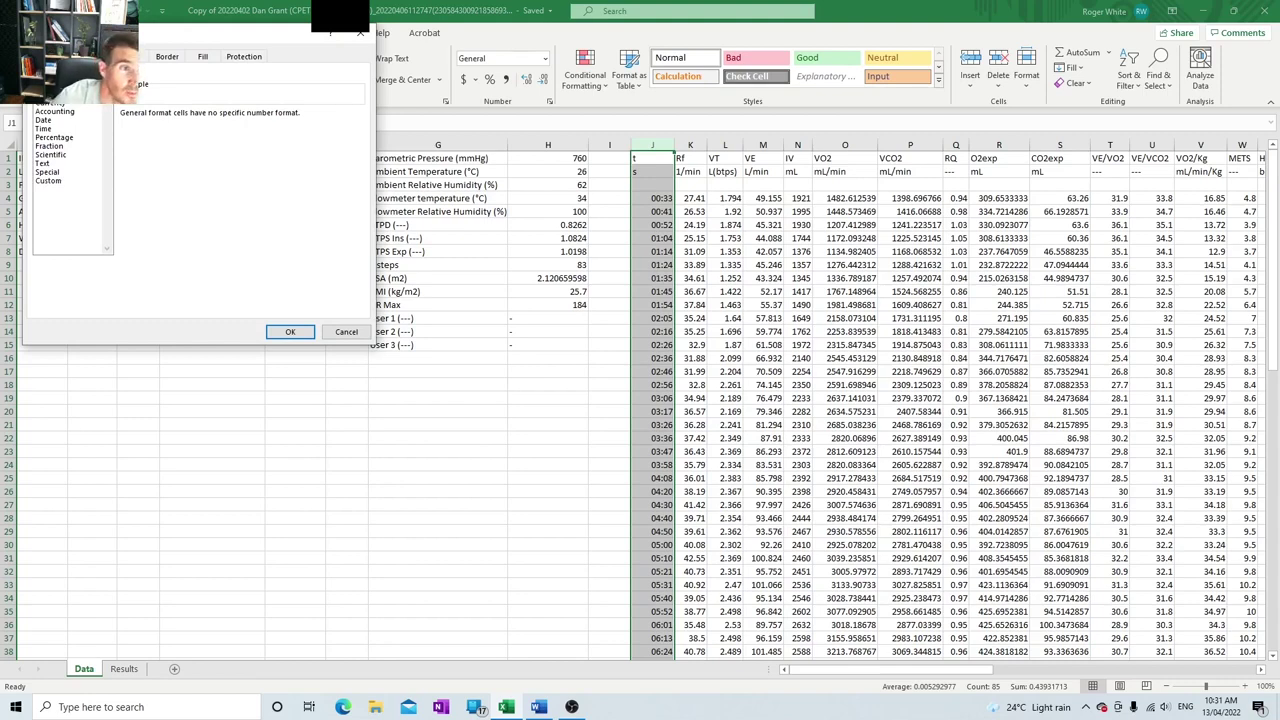
pyautogui.click(48, 94)
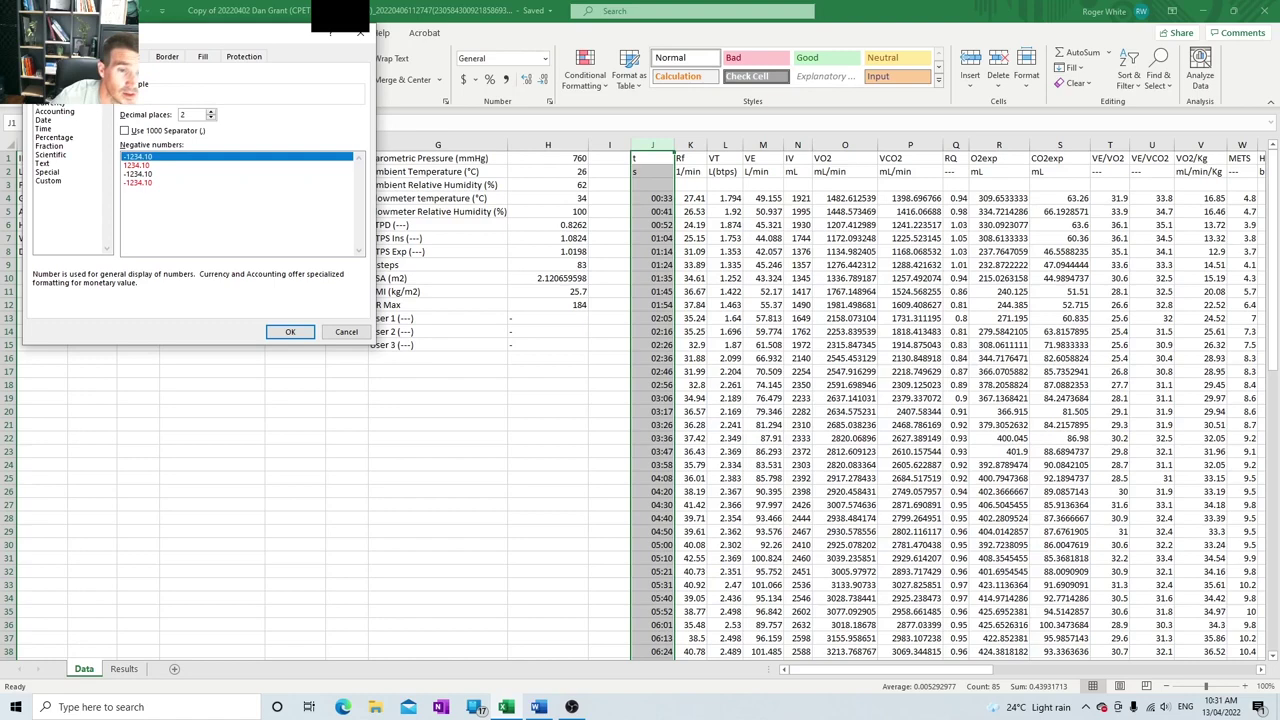
pyautogui.press('Return')
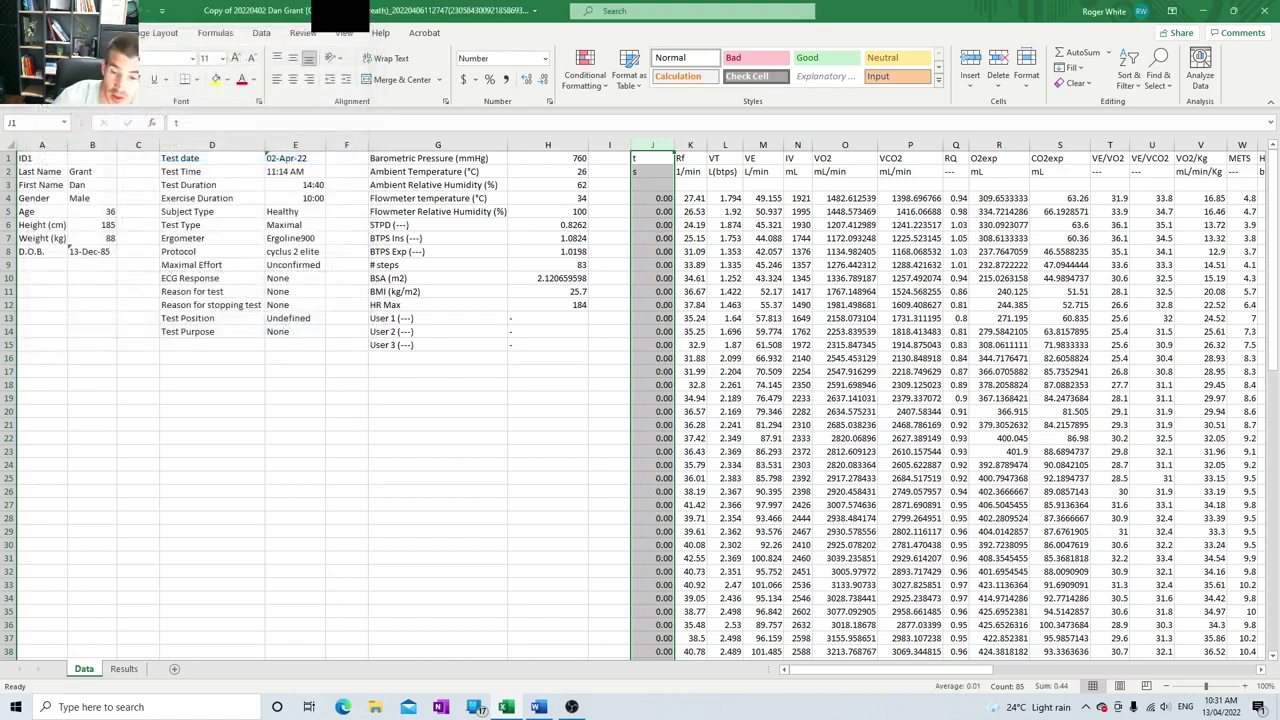
pyautogui.click(437, 557)
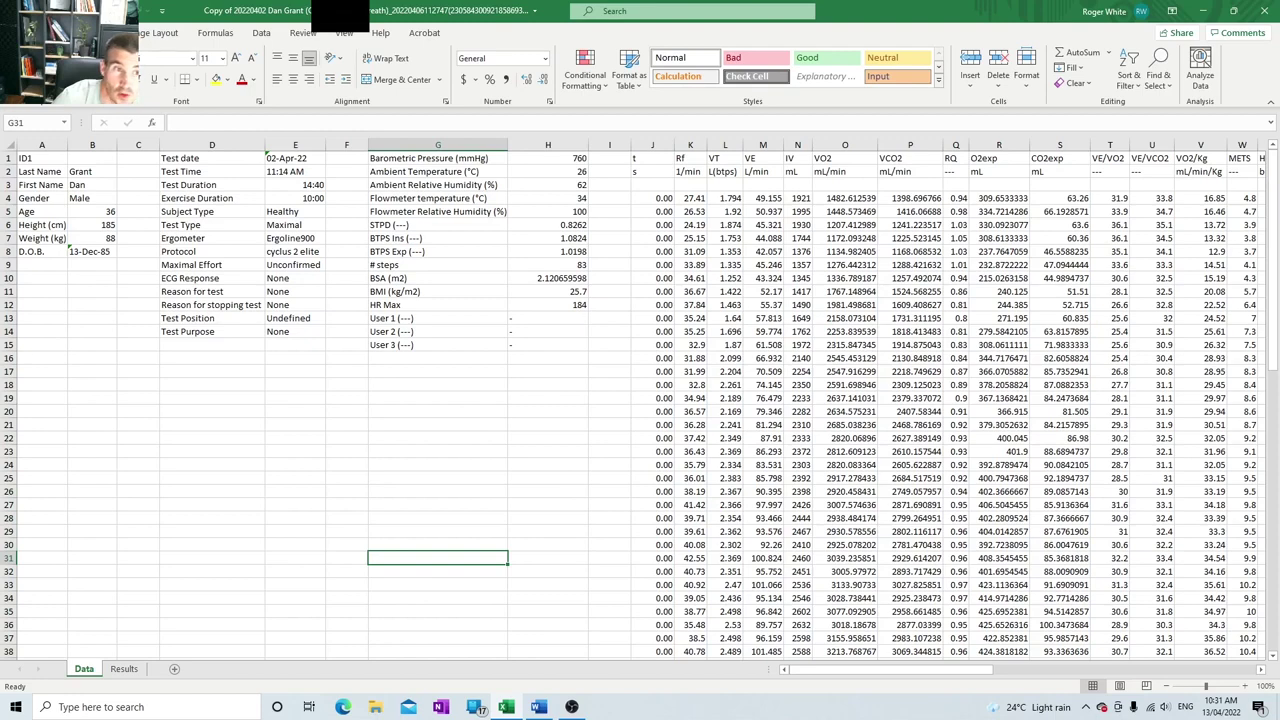
# Step: Convert the first time value to seconds by entering the formula =J4*86400 in cell I4
pyautogui.click(652, 198)
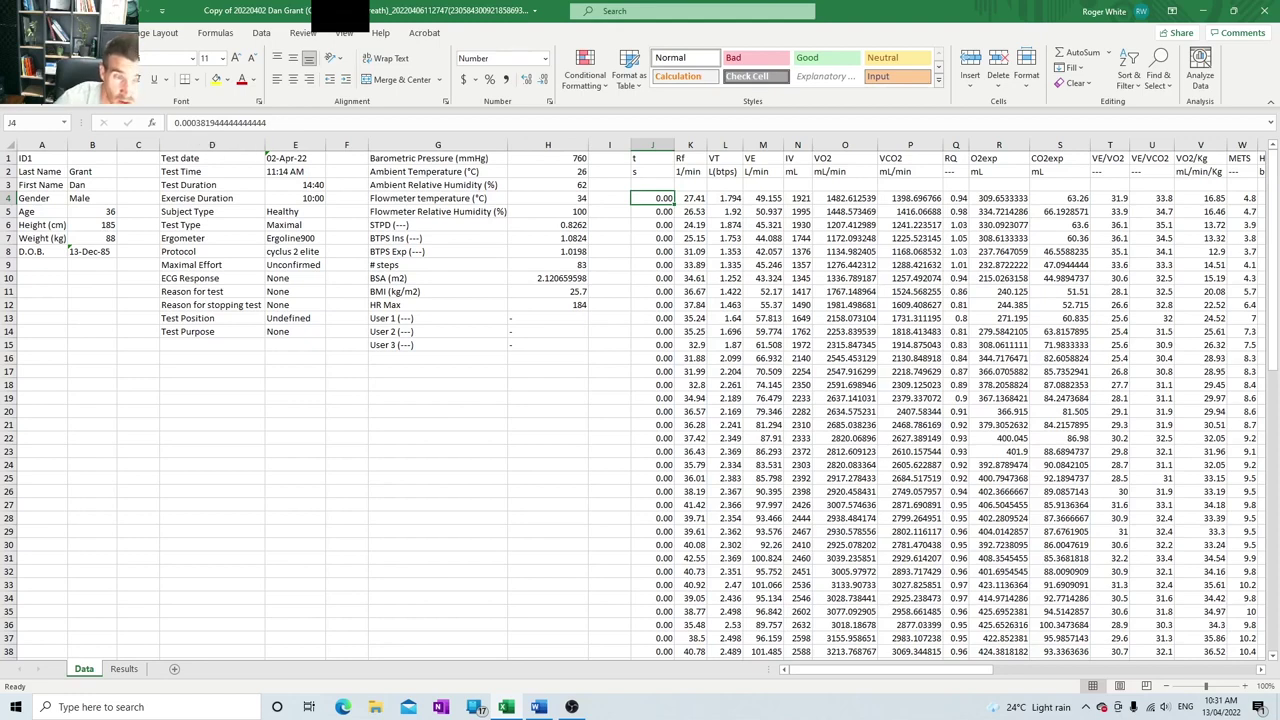
pyautogui.click(609, 198)
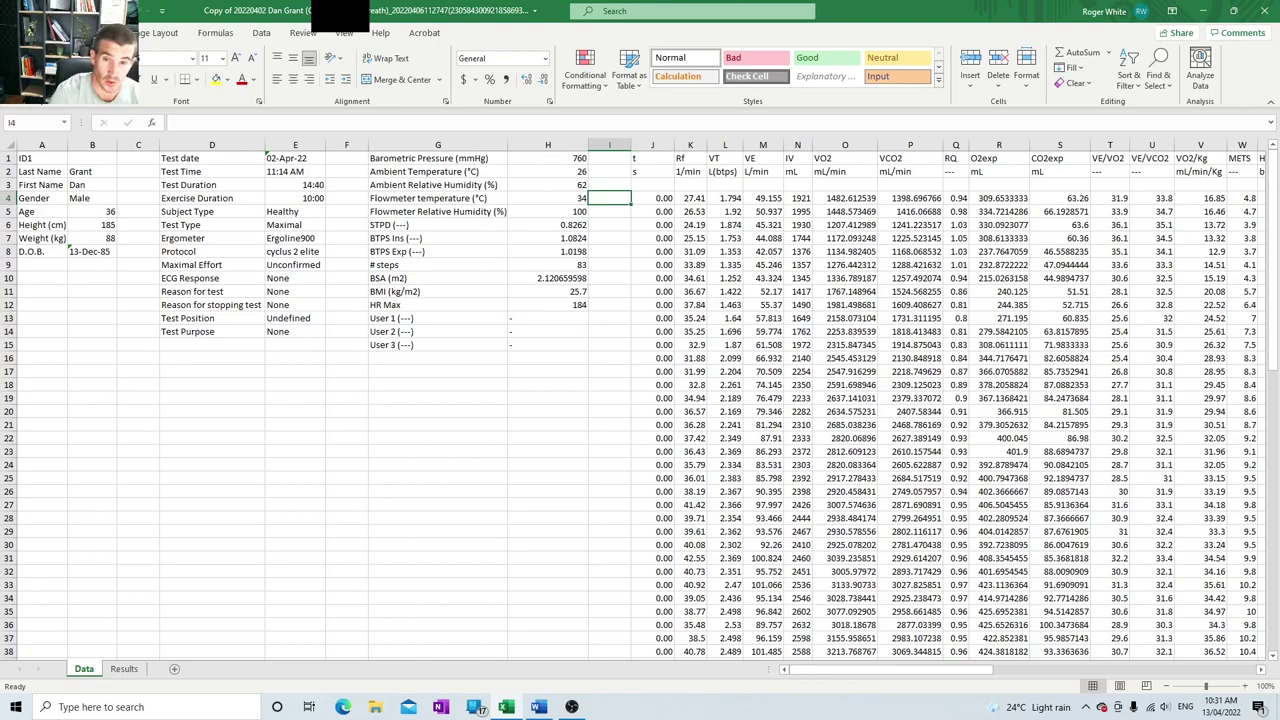
pyautogui.write('=')
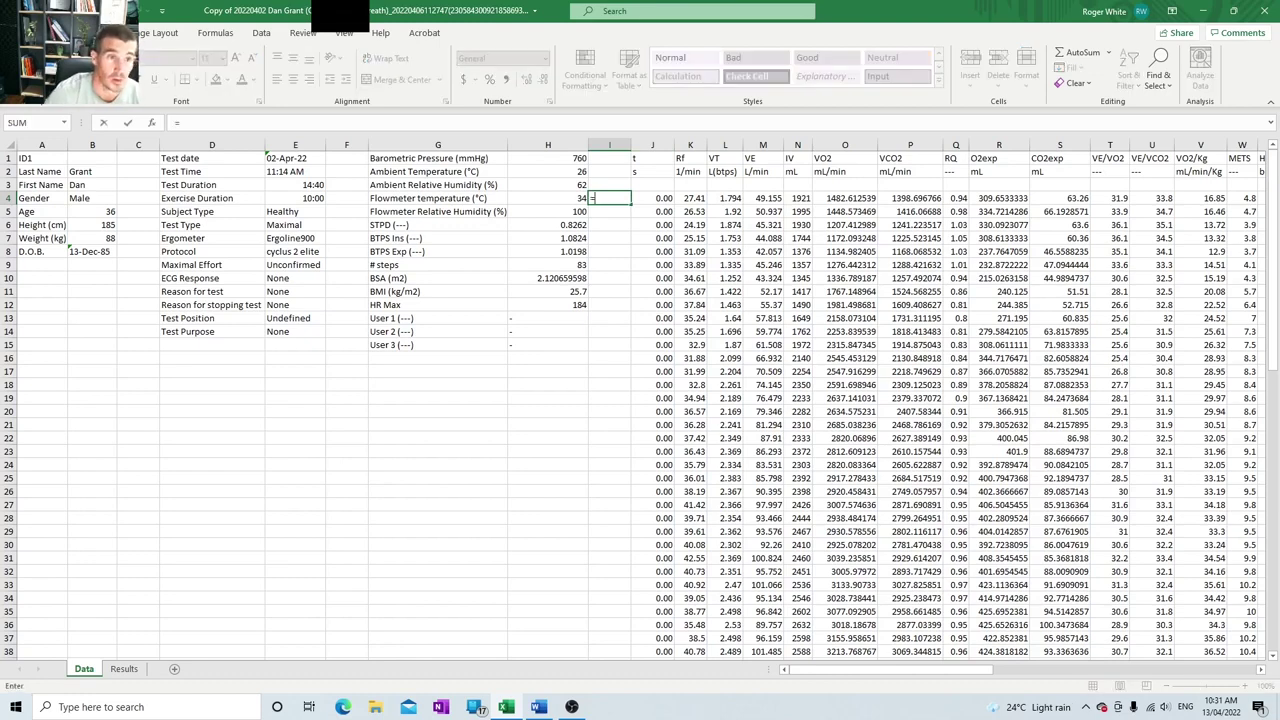
pyautogui.click(652, 198)
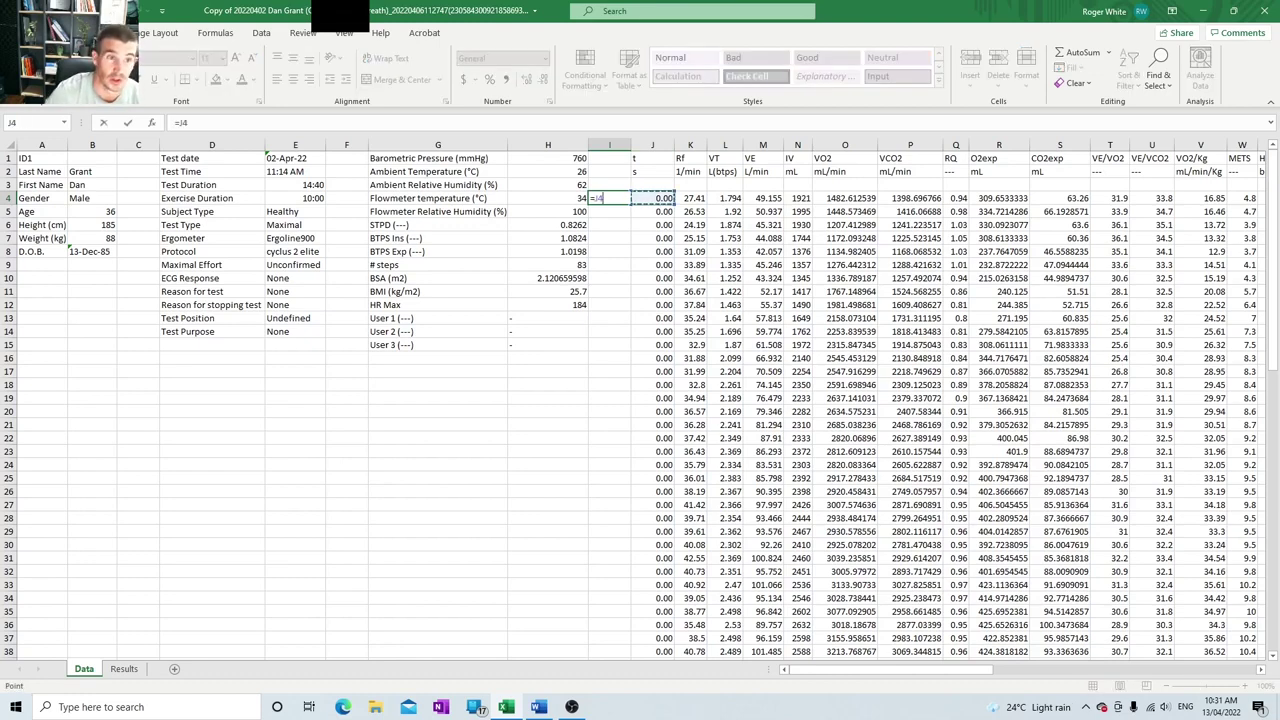
pyautogui.click(188, 122)
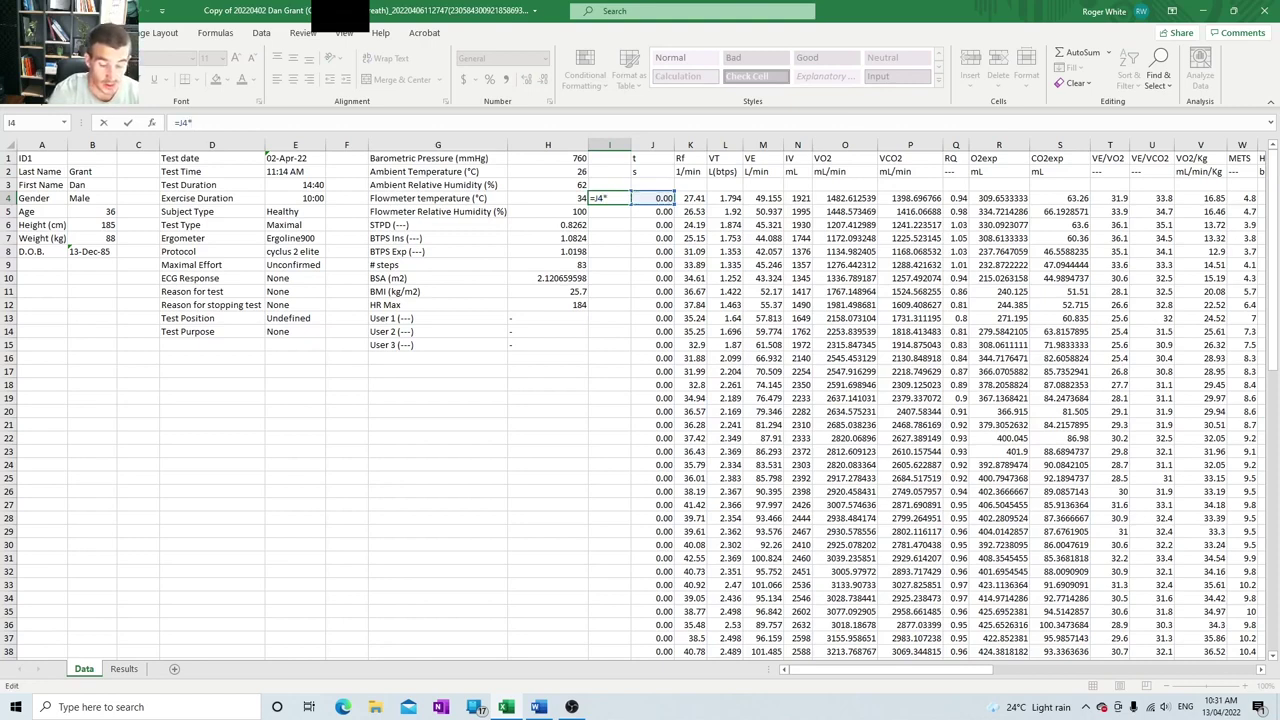
pyautogui.write('*8')
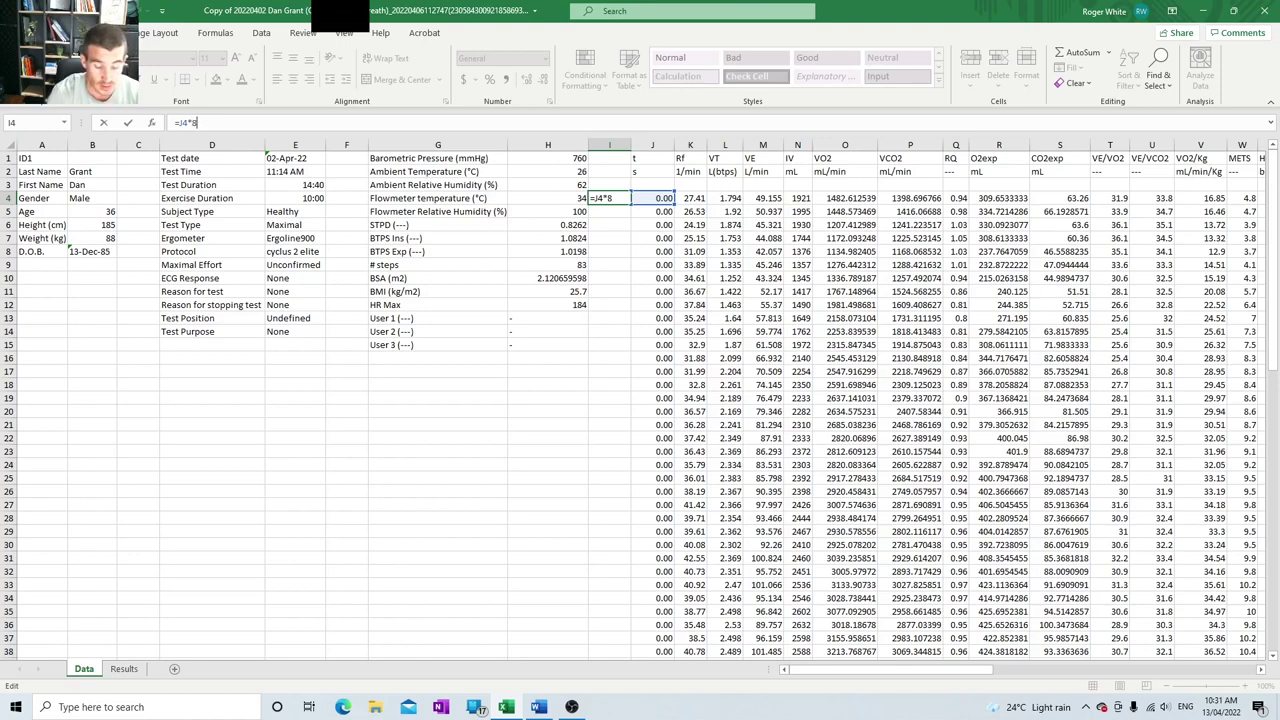
pyautogui.write('6400')
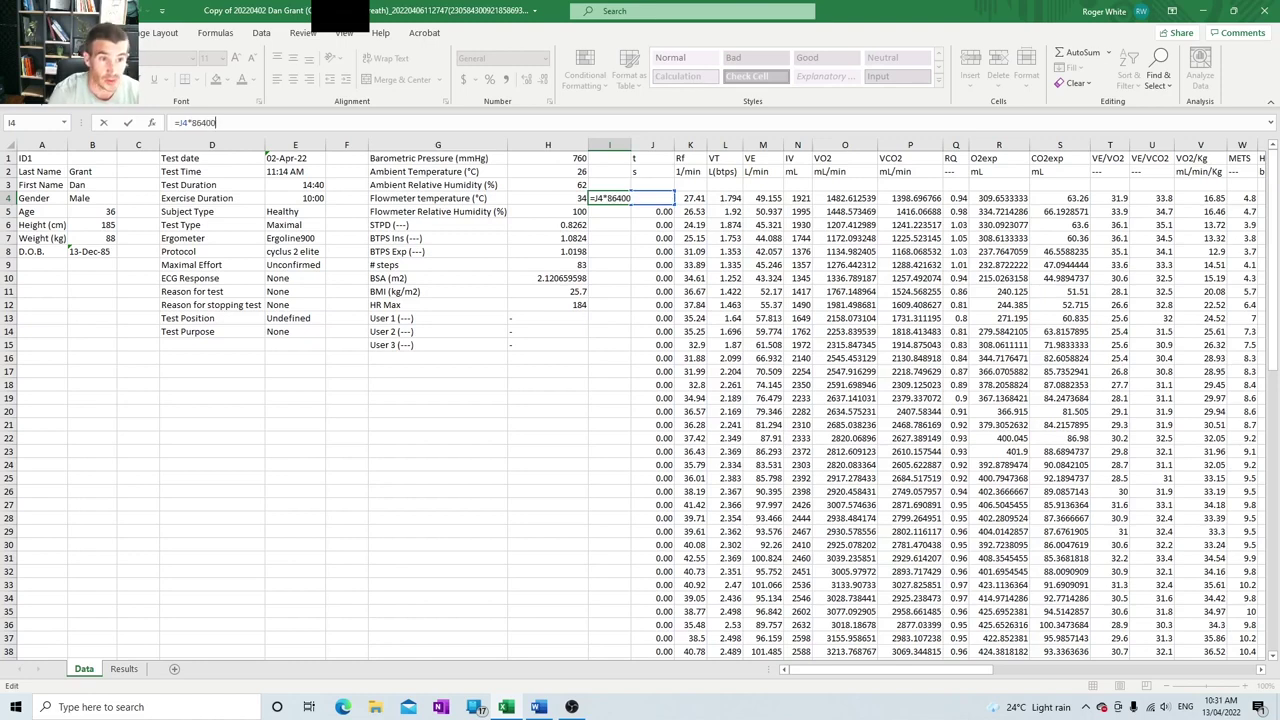
pyautogui.press('Return')
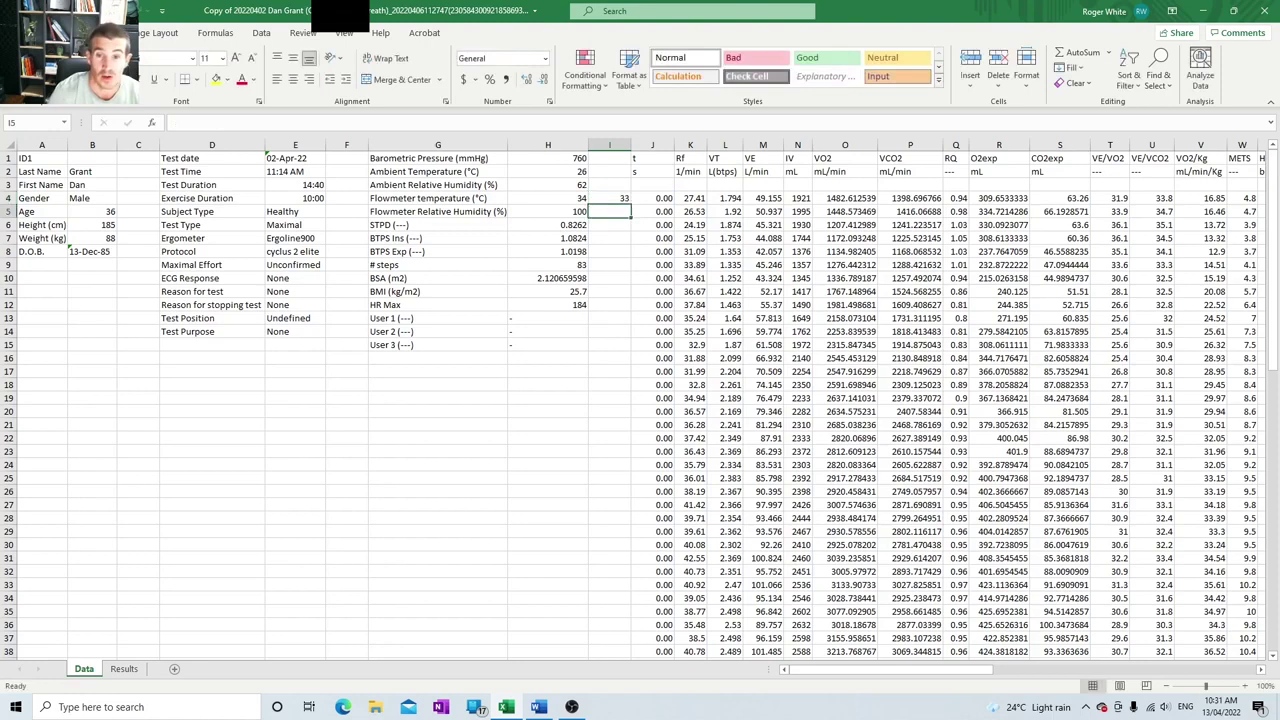
# Step: Fill the seconds formula from cell I4 down column I to row 86
pyautogui.click(609, 198)
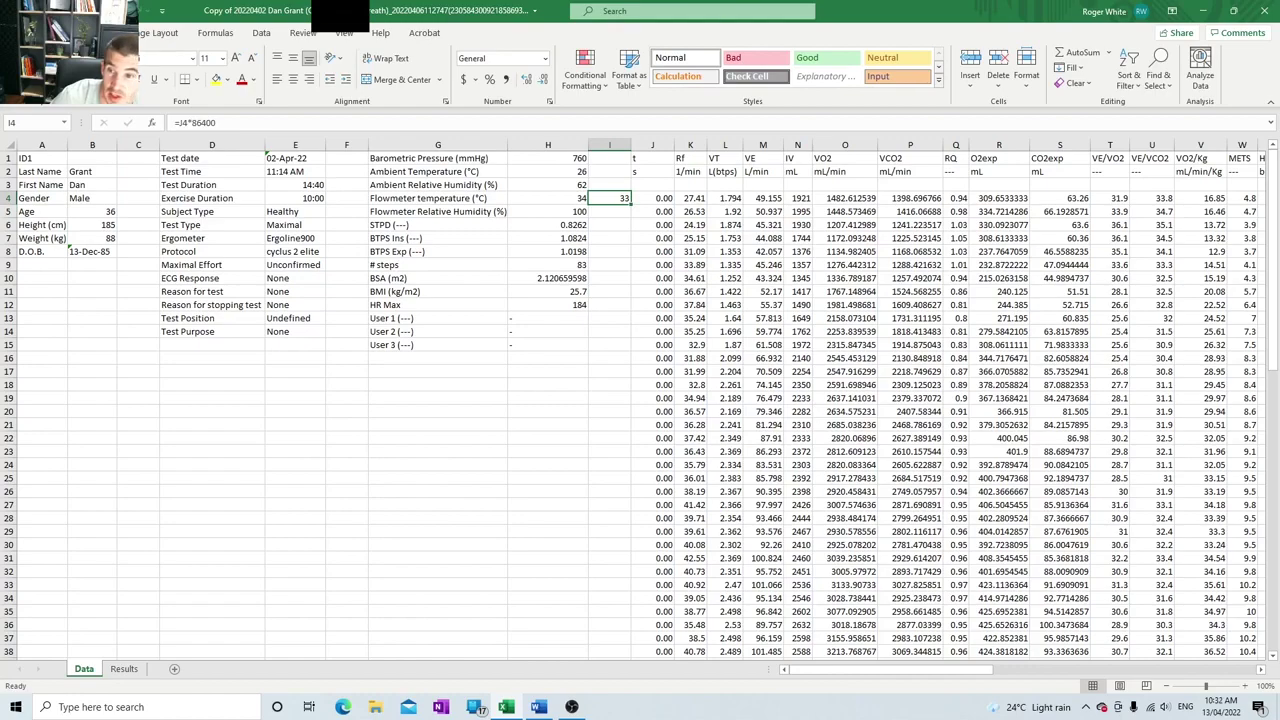
pyautogui.moveTo(630, 204); pyautogui.dragTo(612, 628)
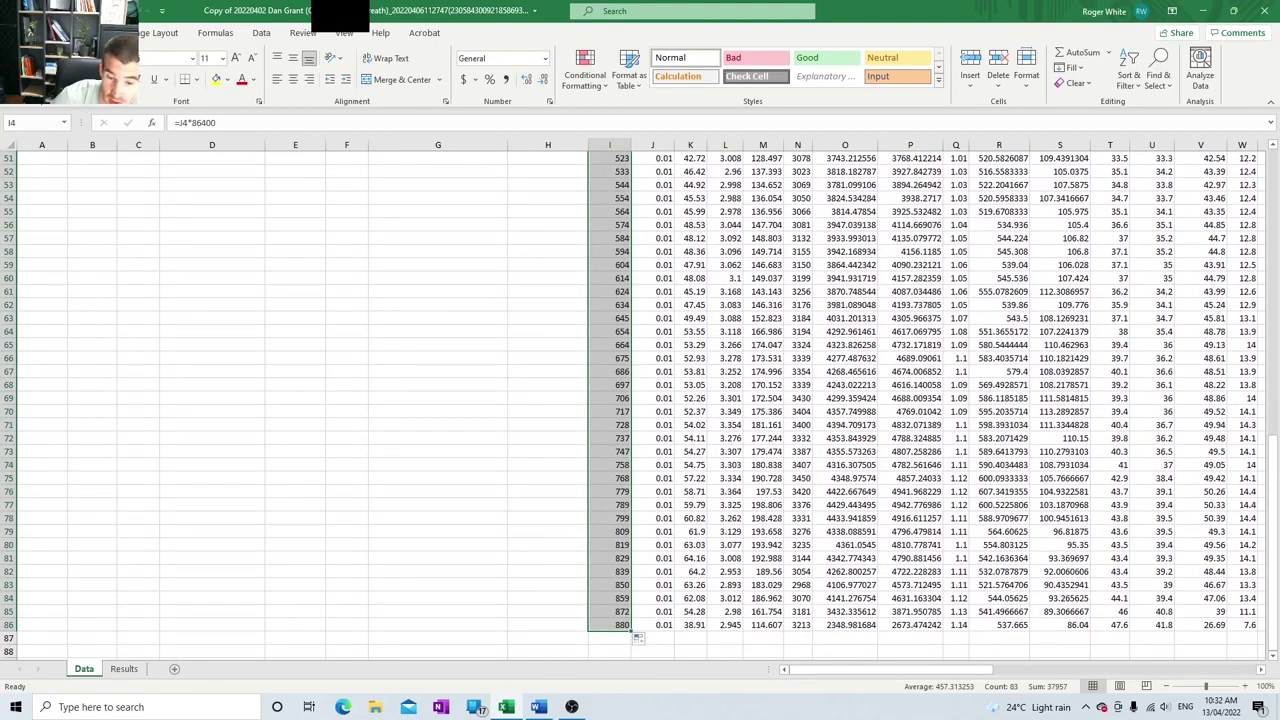
pyautogui.click(547, 624)
# Step: Insert a scatter chart of VO2/Kg (column V) against seconds (column I) and place it in the blank cells below the test details
pyautogui.moveTo(882, 669); pyautogui.dragTo(895, 669)
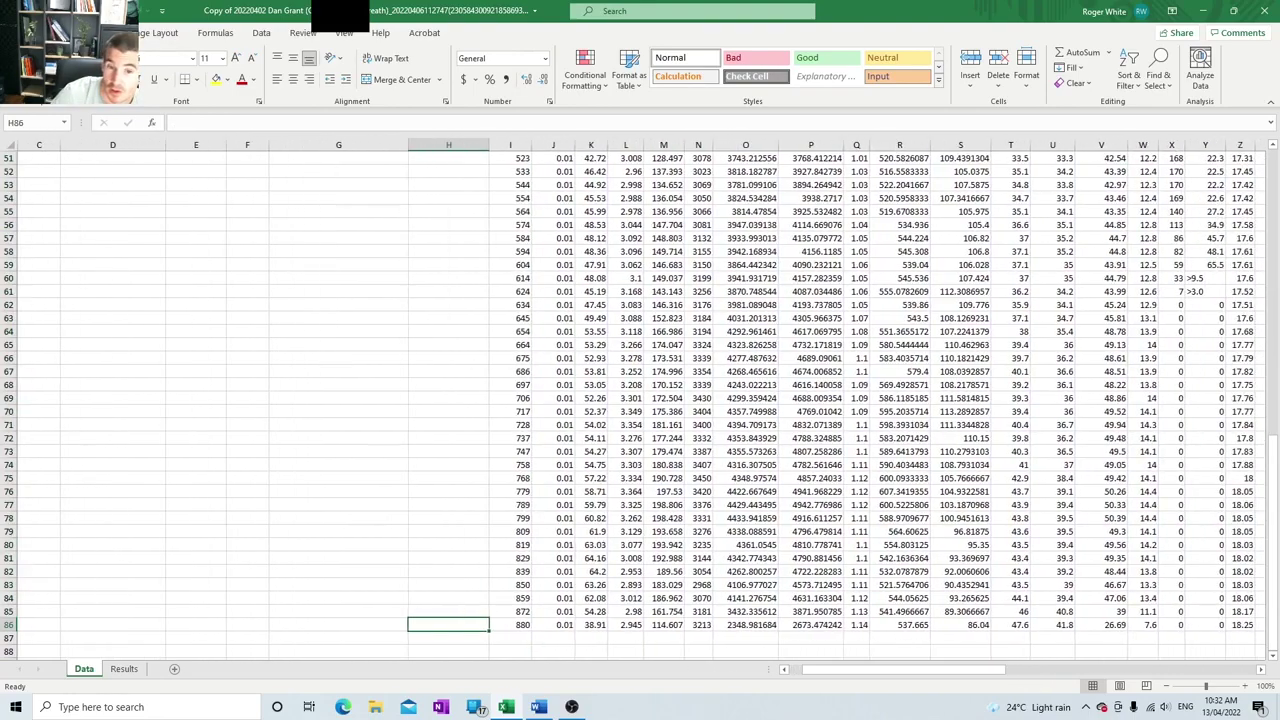
pyautogui.scroll(11, 640, 404)
pyautogui.scroll(6, 640, 400)
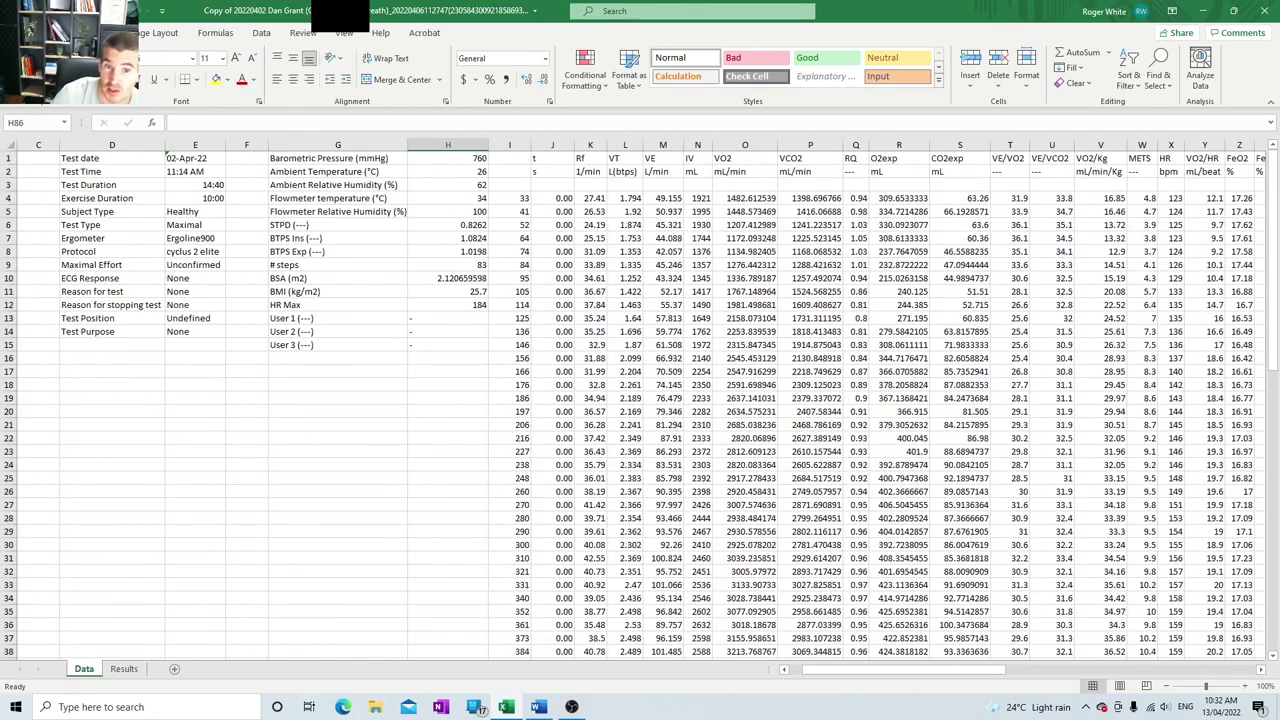
pyautogui.click(509, 144)
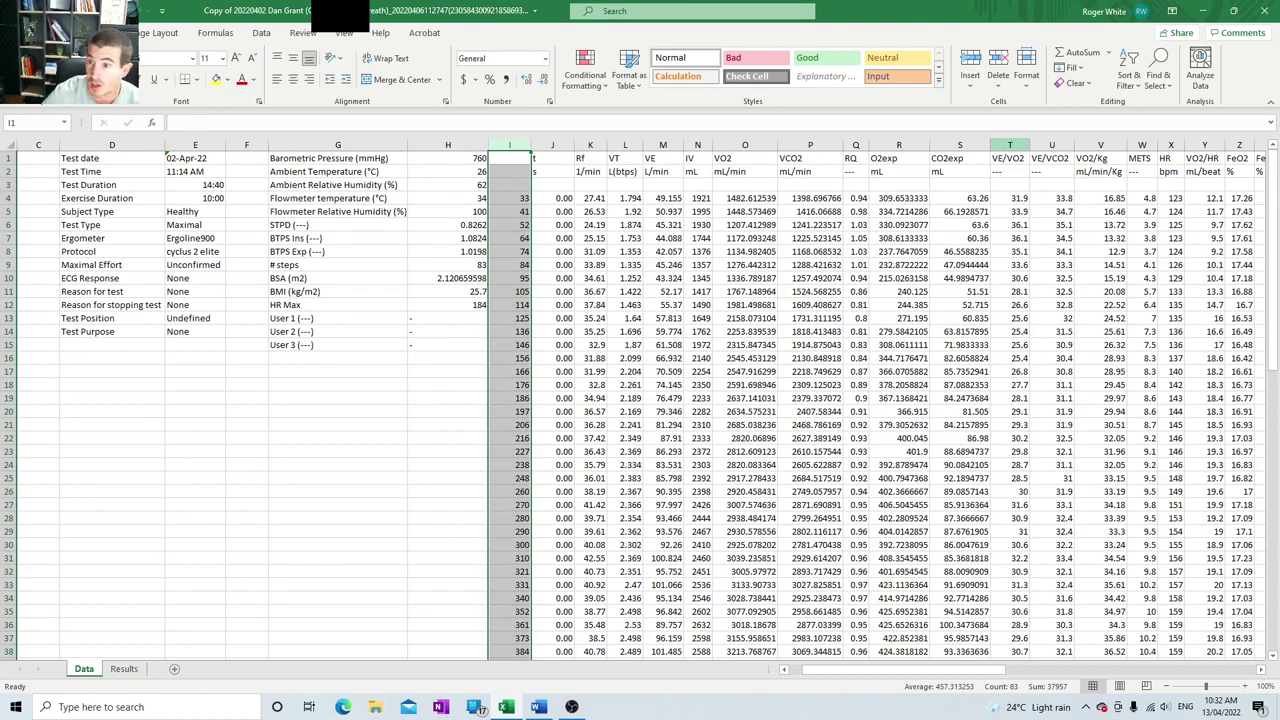
pyautogui.click(1100, 146)
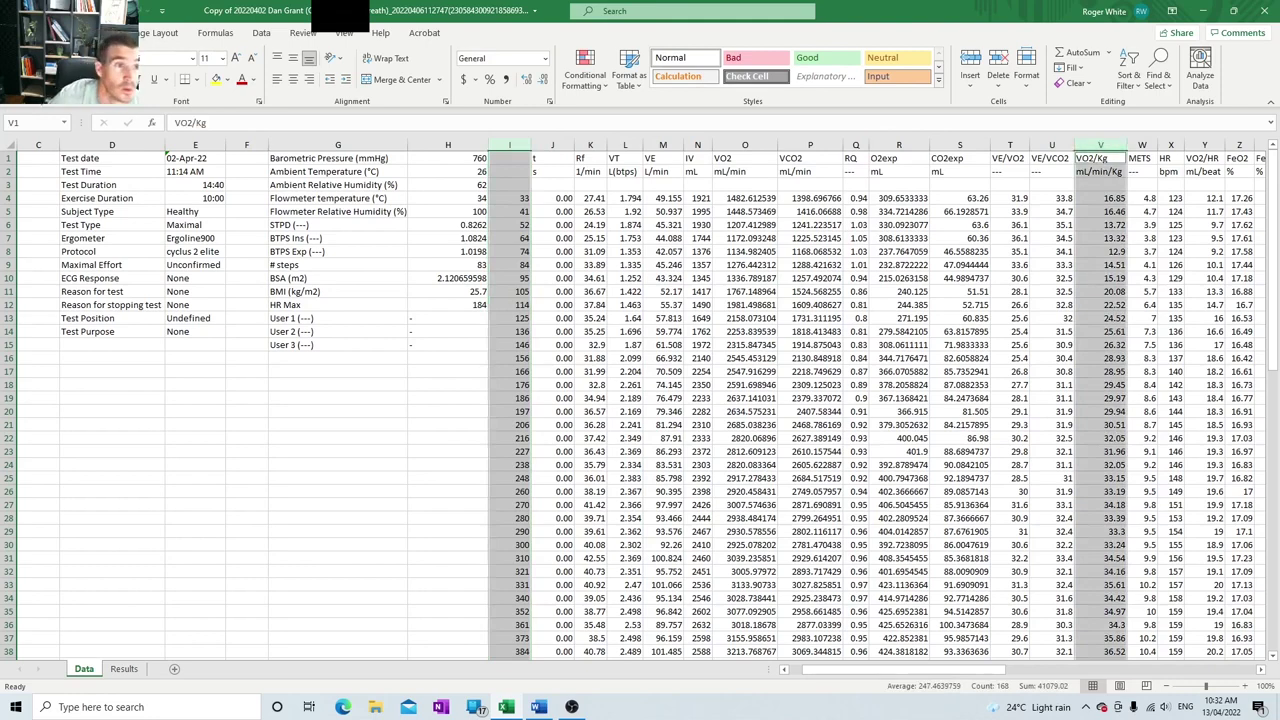
pyautogui.click(100, 32)
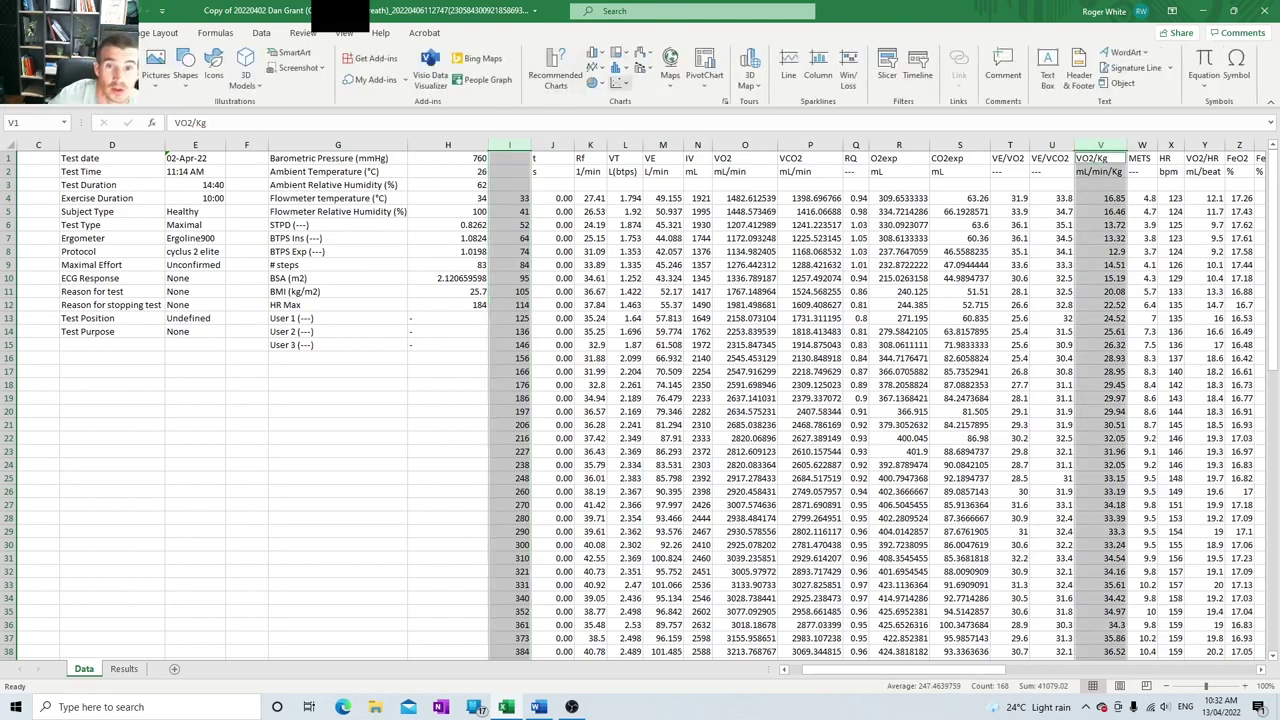
pyautogui.click(619, 82)
pyautogui.click(628, 128)
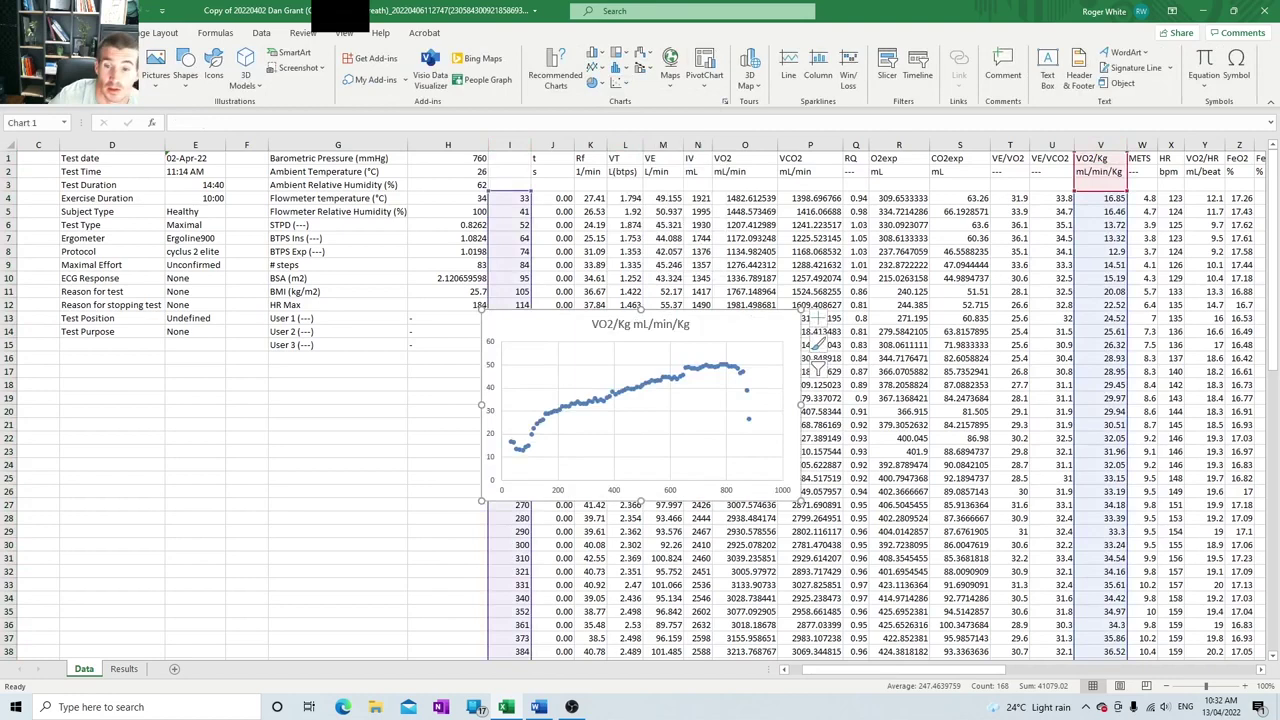
pyautogui.moveTo(760, 360); pyautogui.dragTo(382, 448)
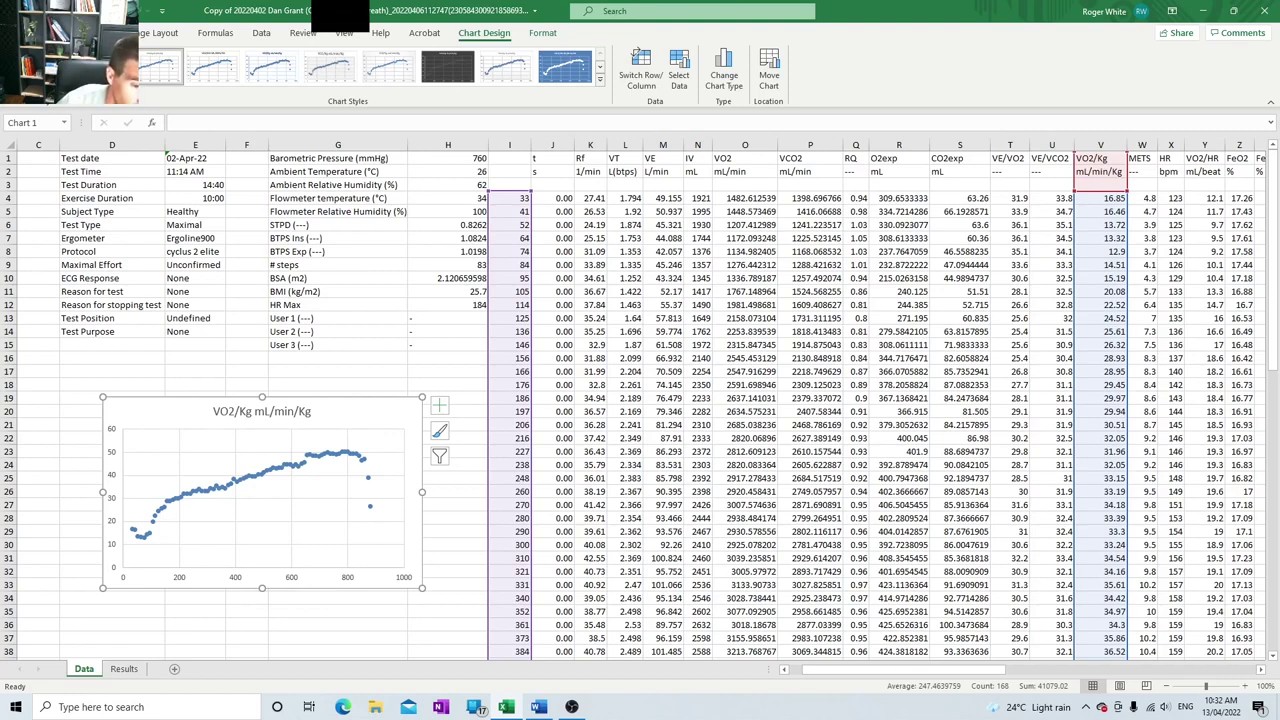
# Step: Rename the chart title to "VO2 Max"
pyautogui.doubleClick(284, 411)
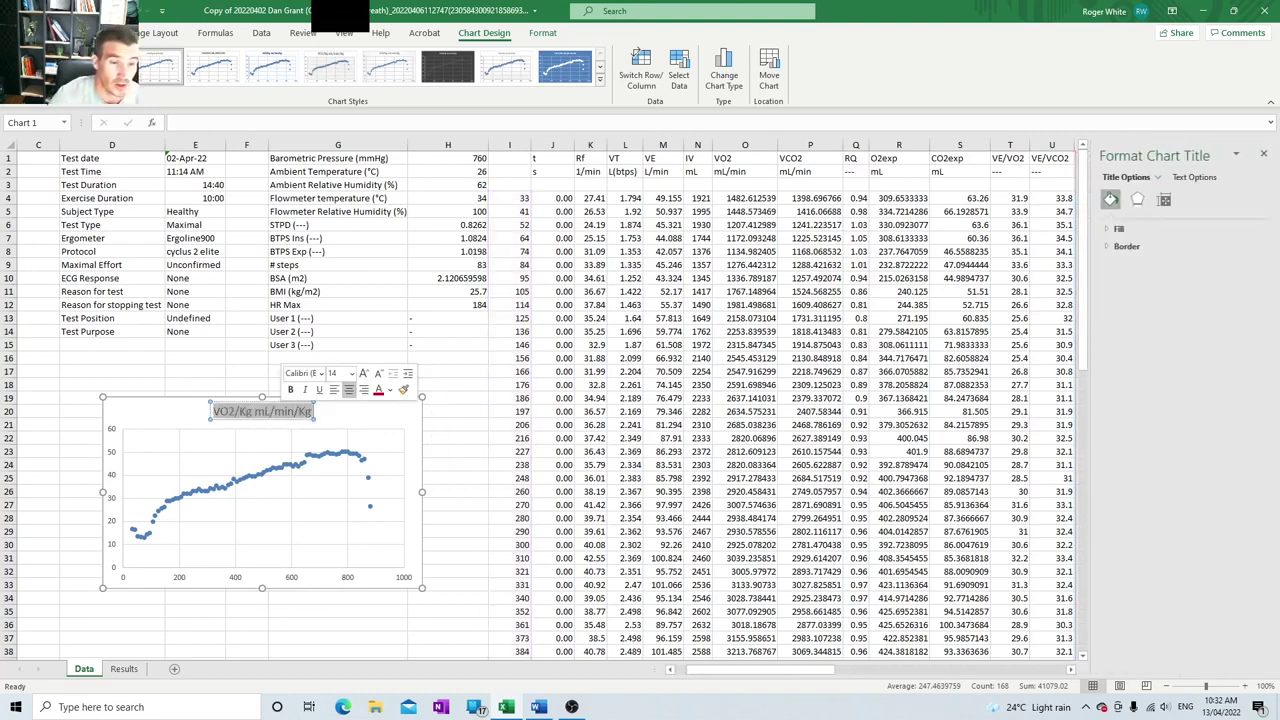
pyautogui.write('V')
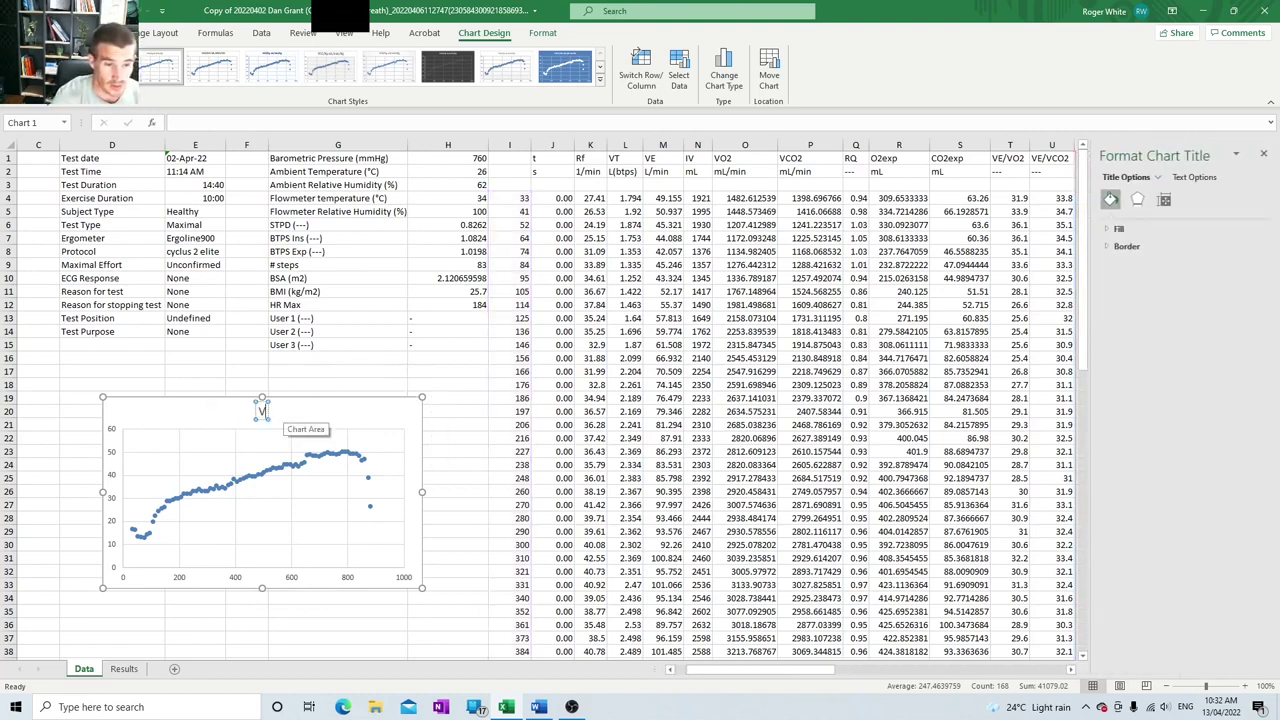
pyautogui.write('O2 Max')
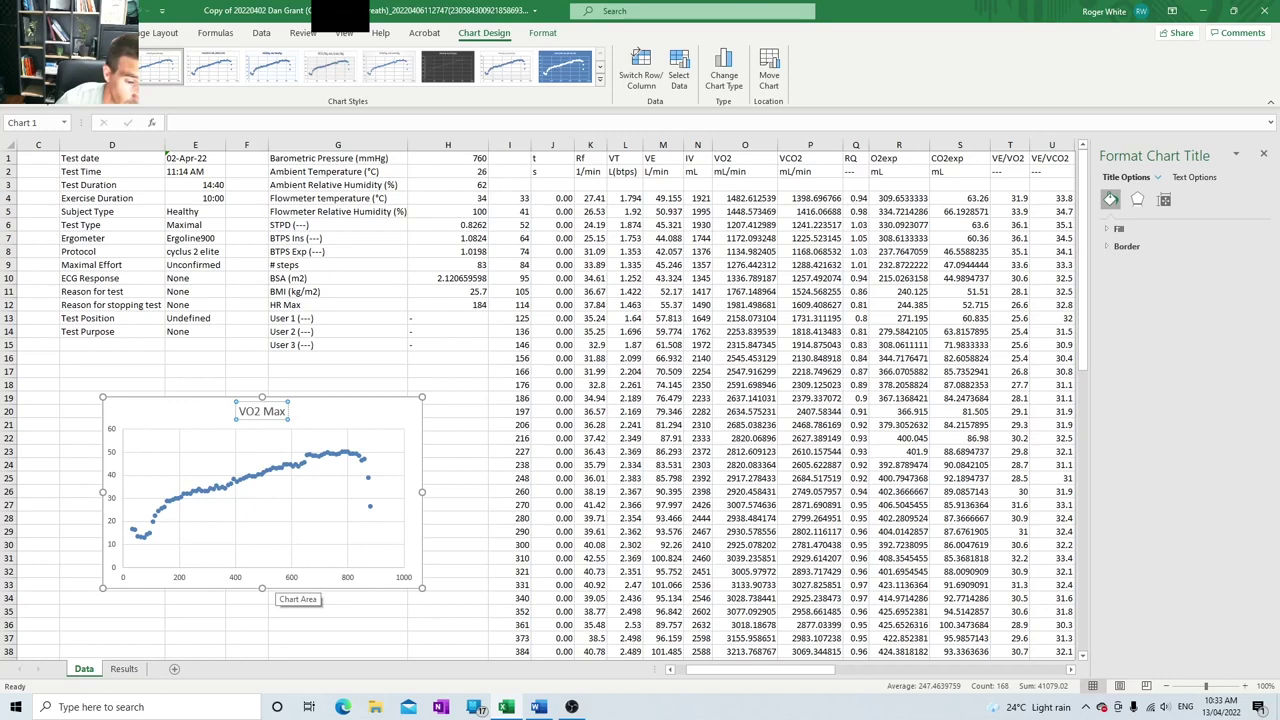
pyautogui.click(285, 588)
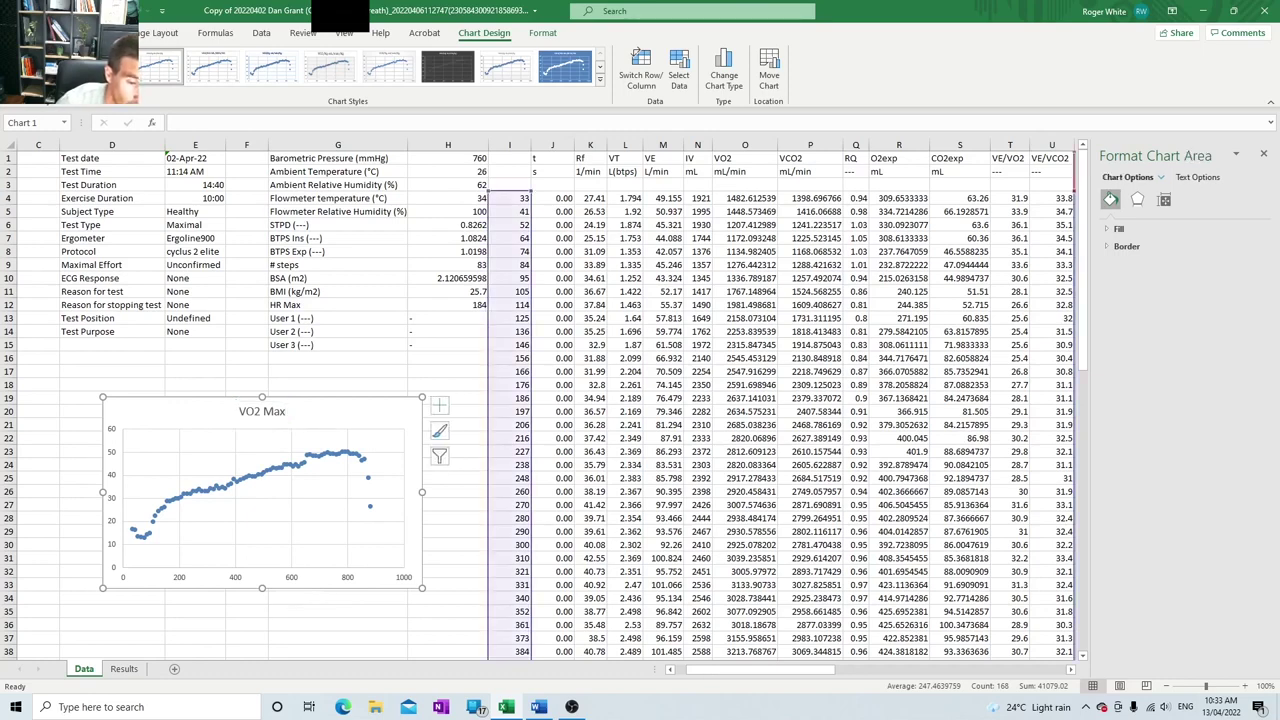
# Step: Add a primary horizontal axis title to the VO2 Max chart reading "Time (s)"
pyautogui.click(292, 577)
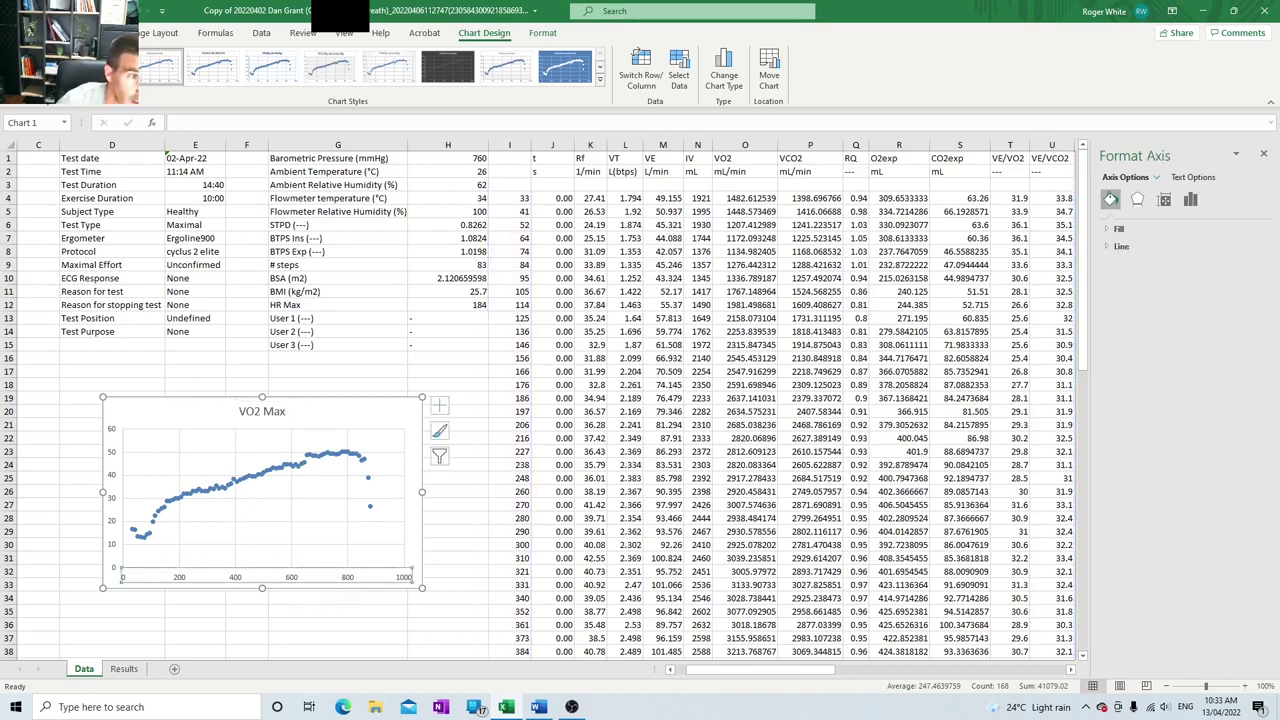
pyautogui.click(25, 70)
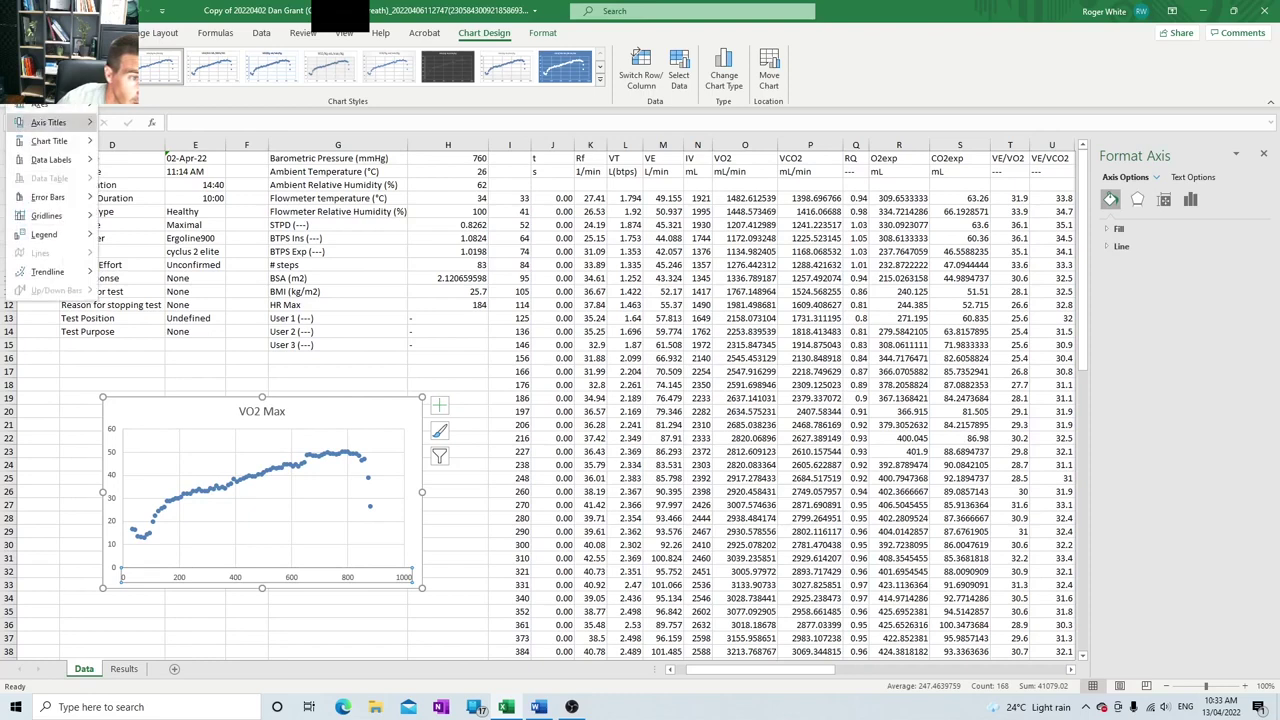
pyautogui.moveTo(48, 122)
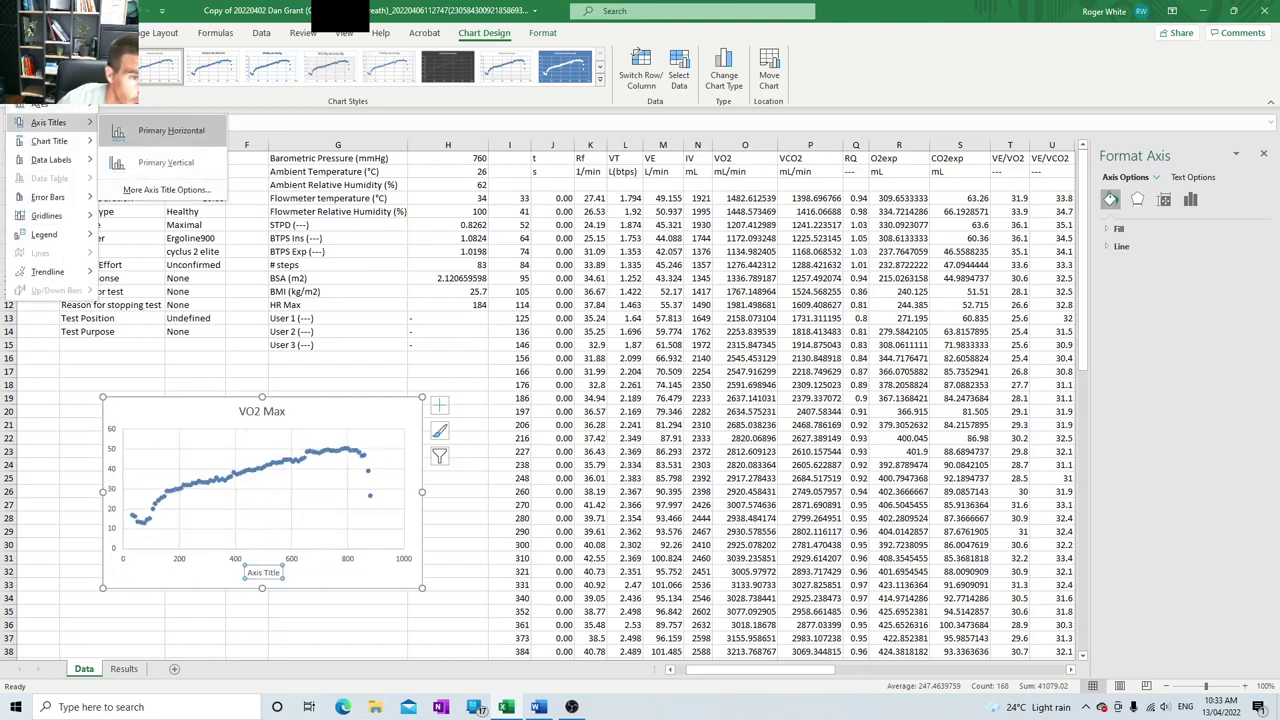
pyautogui.click(165, 130)
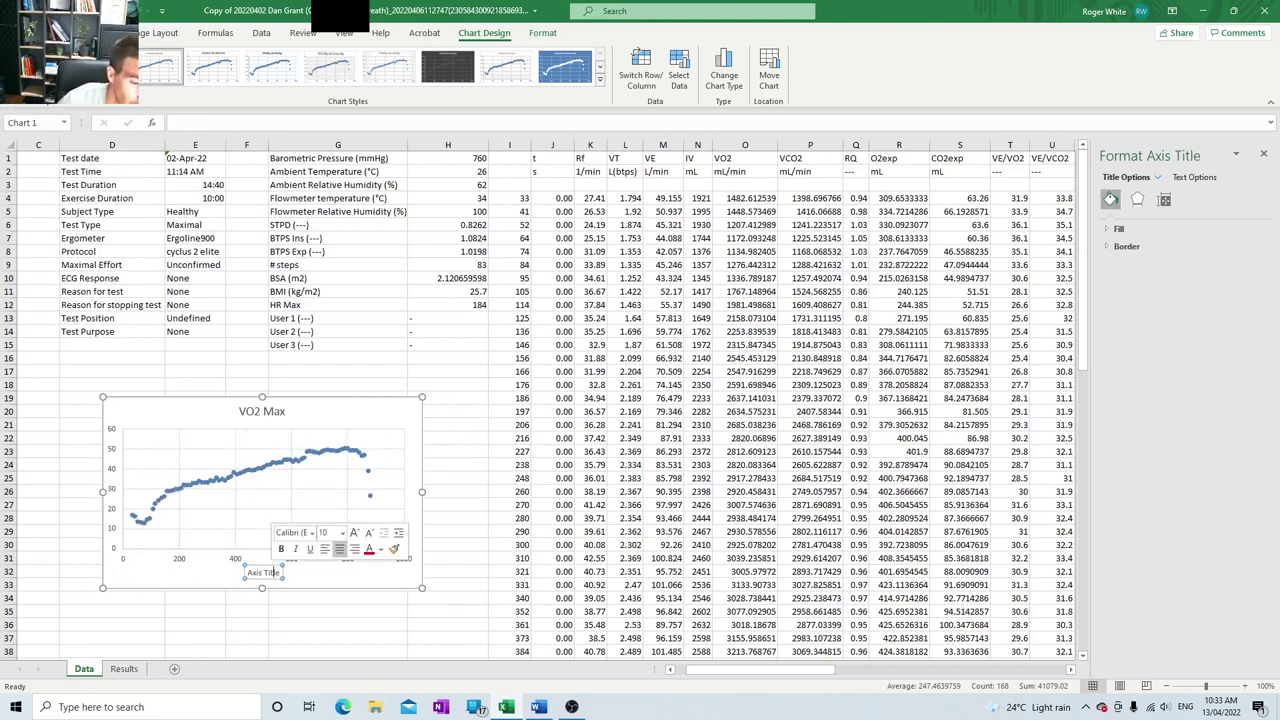
pyautogui.moveTo(282, 572); pyautogui.dragTo(248, 573)
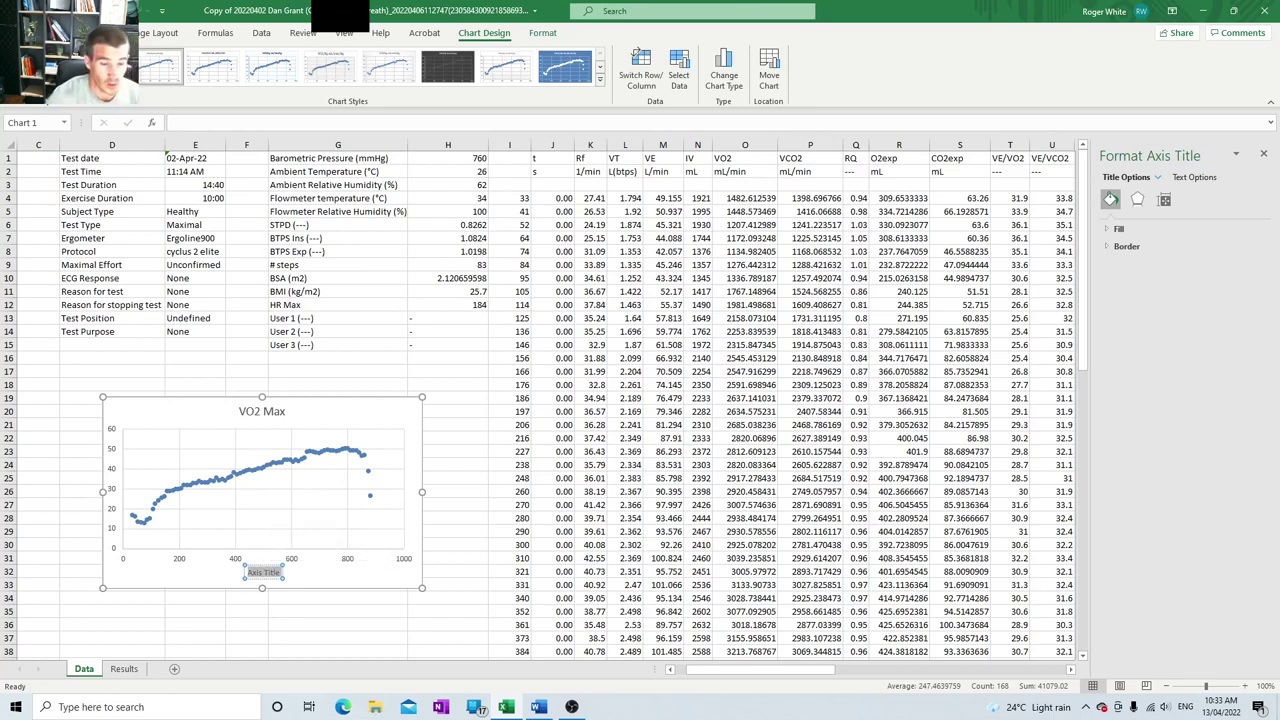
pyautogui.write('T')
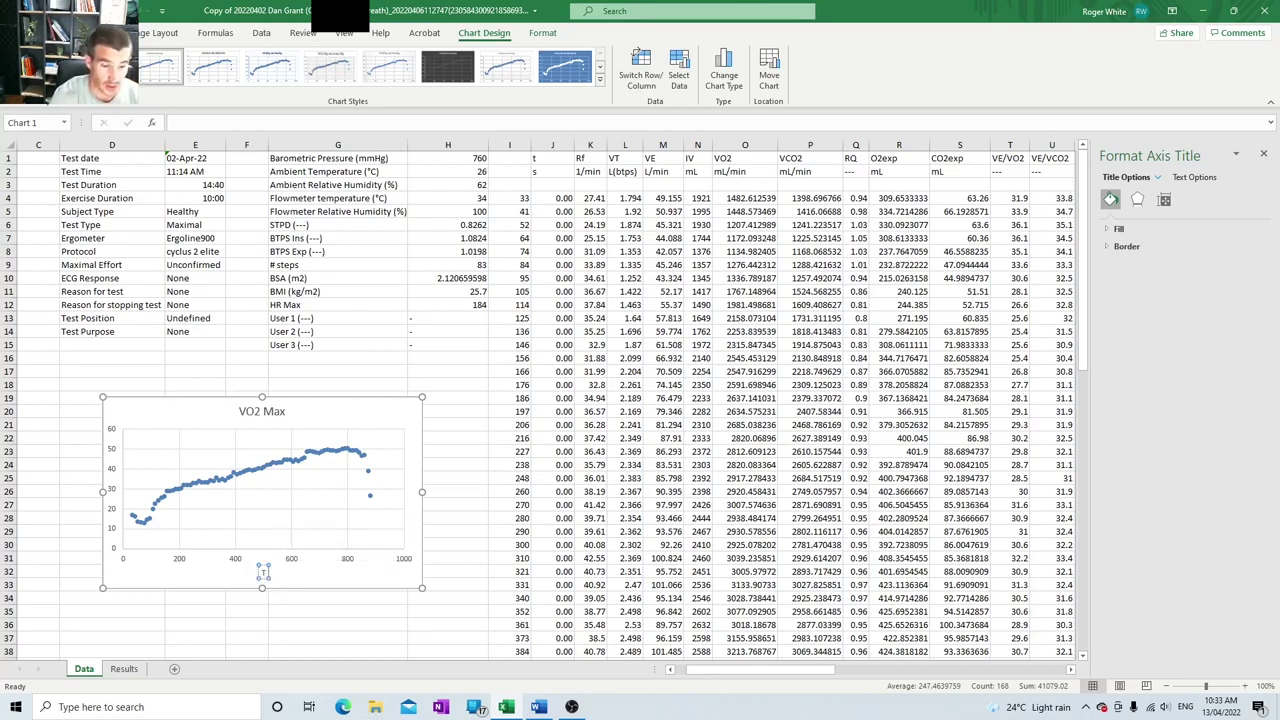
pyautogui.write('ime (s)')
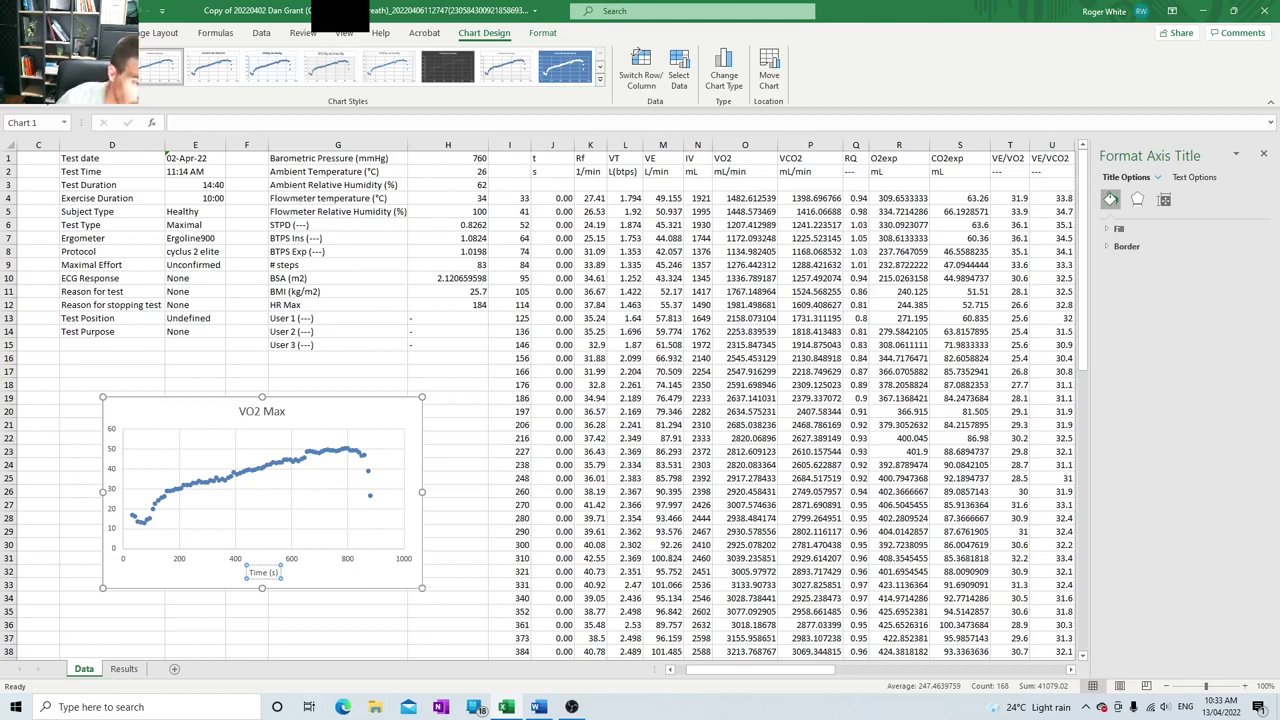
# Step: Add a primary vertical axis title to the VO2 Max chart reading "VO2 ml/kg/min"
pyautogui.click(114, 488)
pyautogui.click(28, 68)
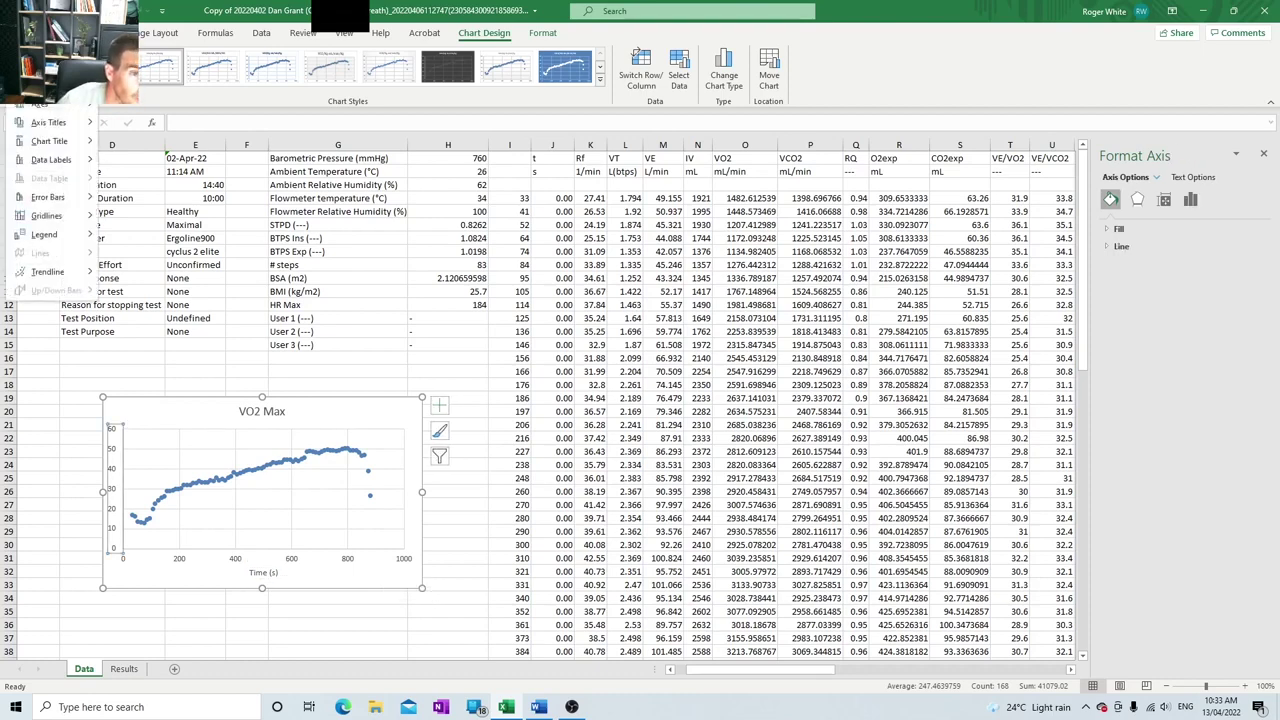
pyautogui.moveTo(60, 122)
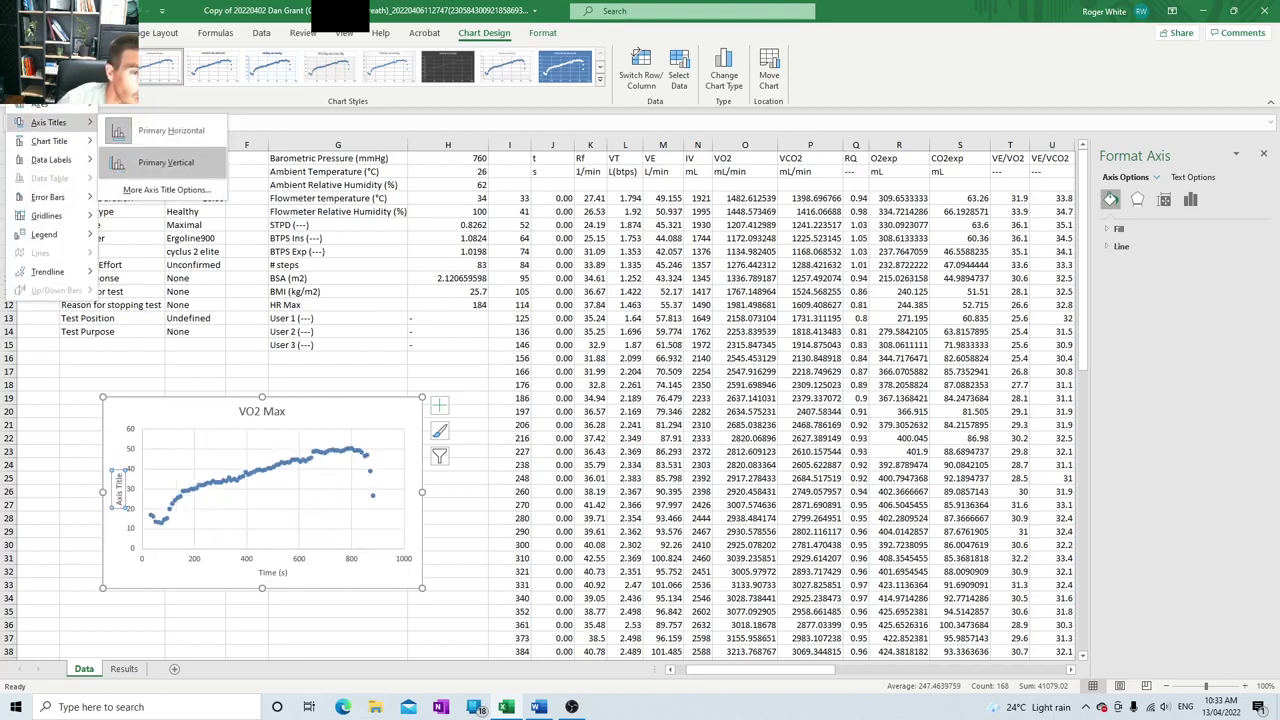
pyautogui.click(195, 157)
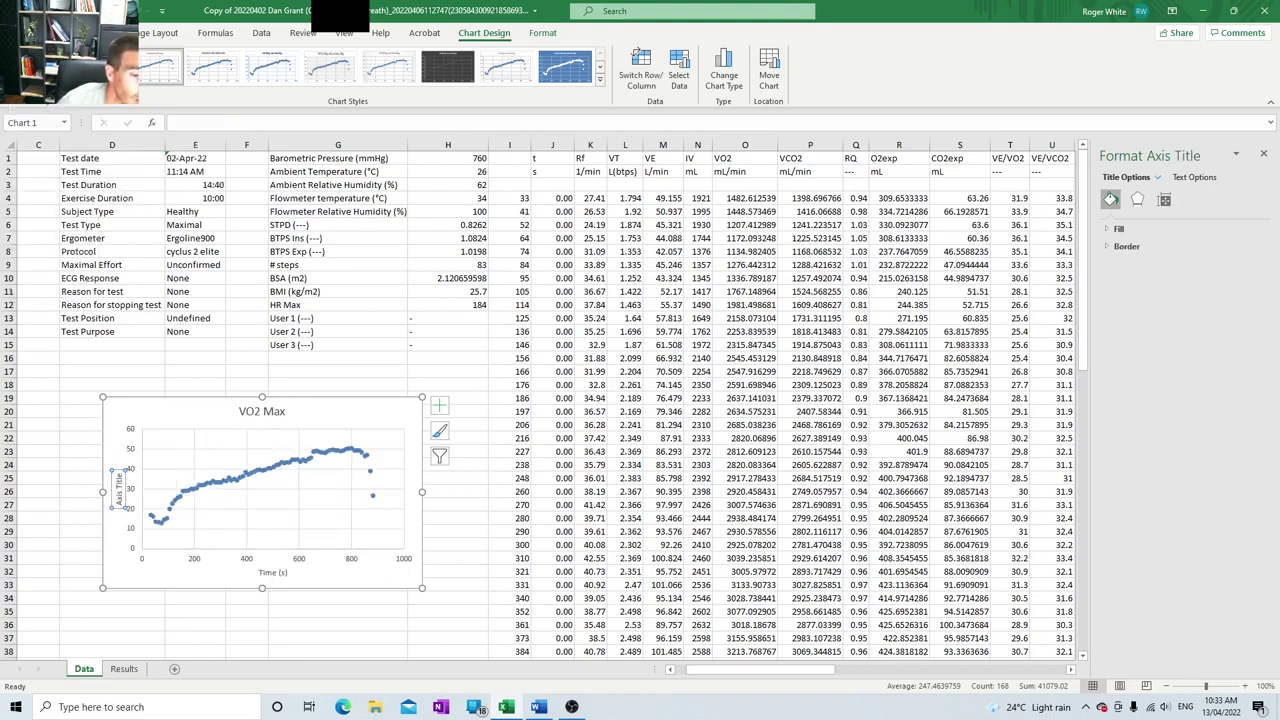
pyautogui.tripleClick(119, 482)
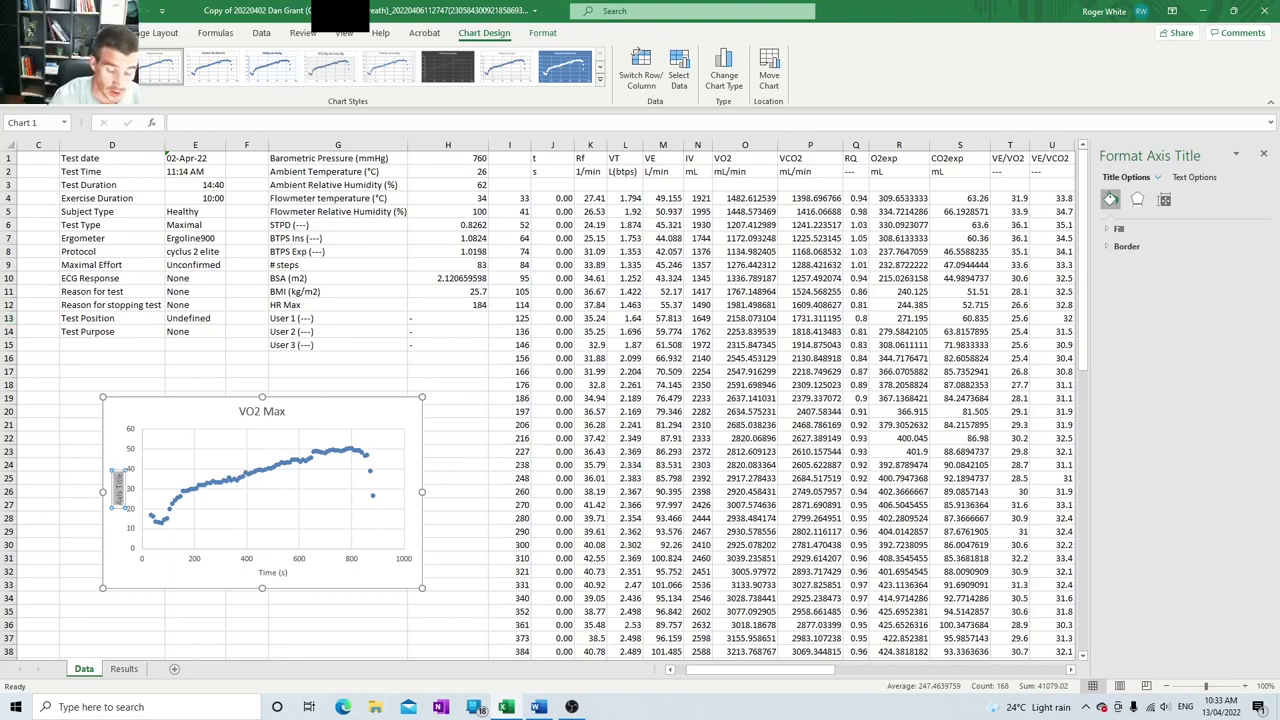
pyautogui.write('VO2')
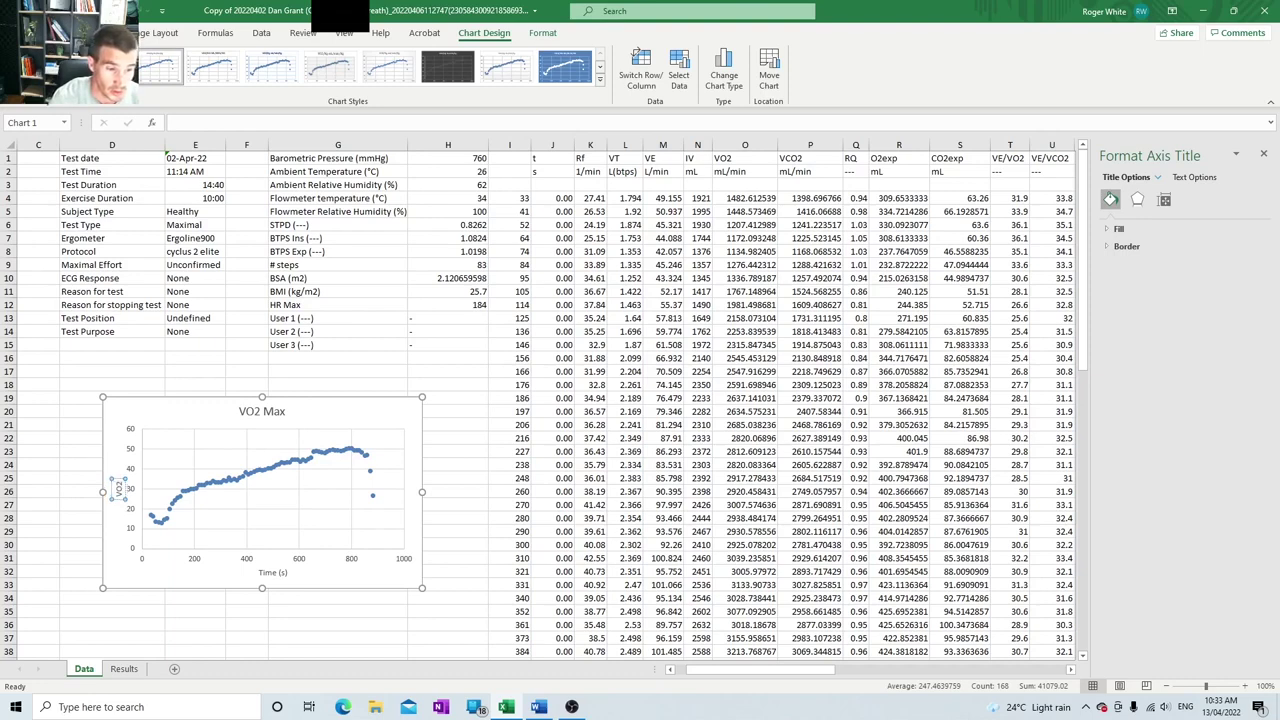
pyautogui.write(' ml/kg')
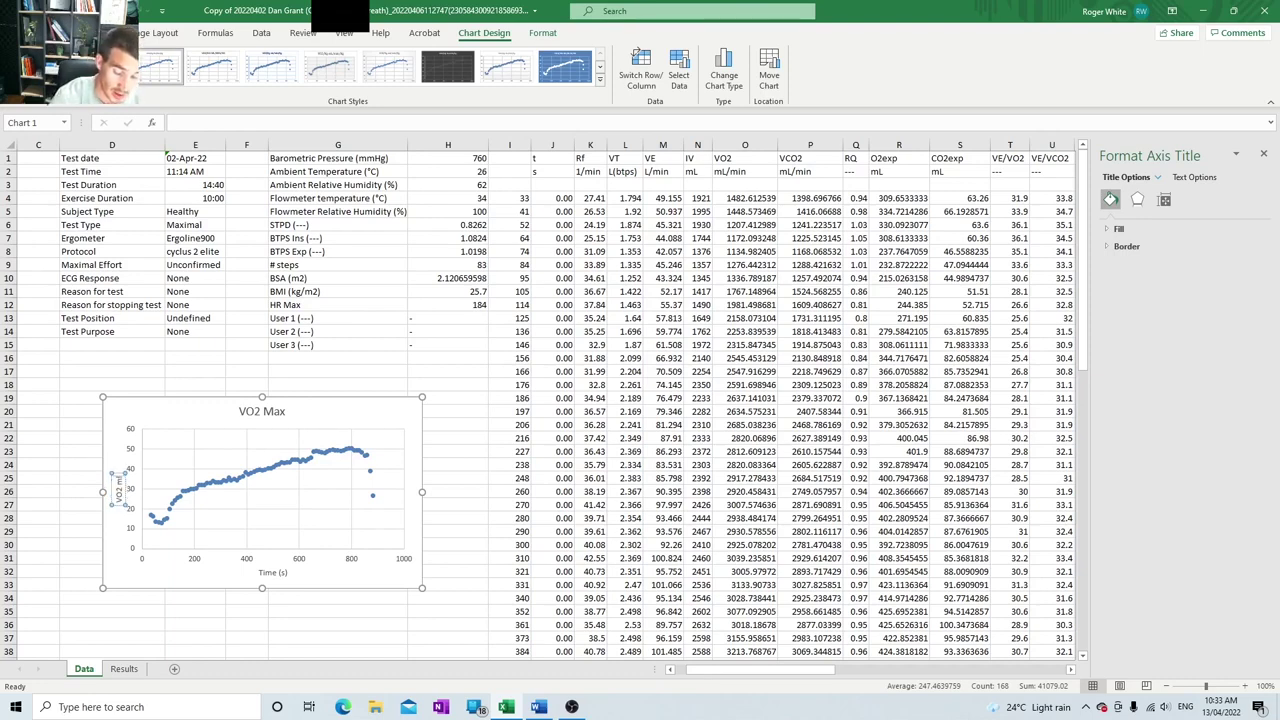
pyautogui.write('/min')
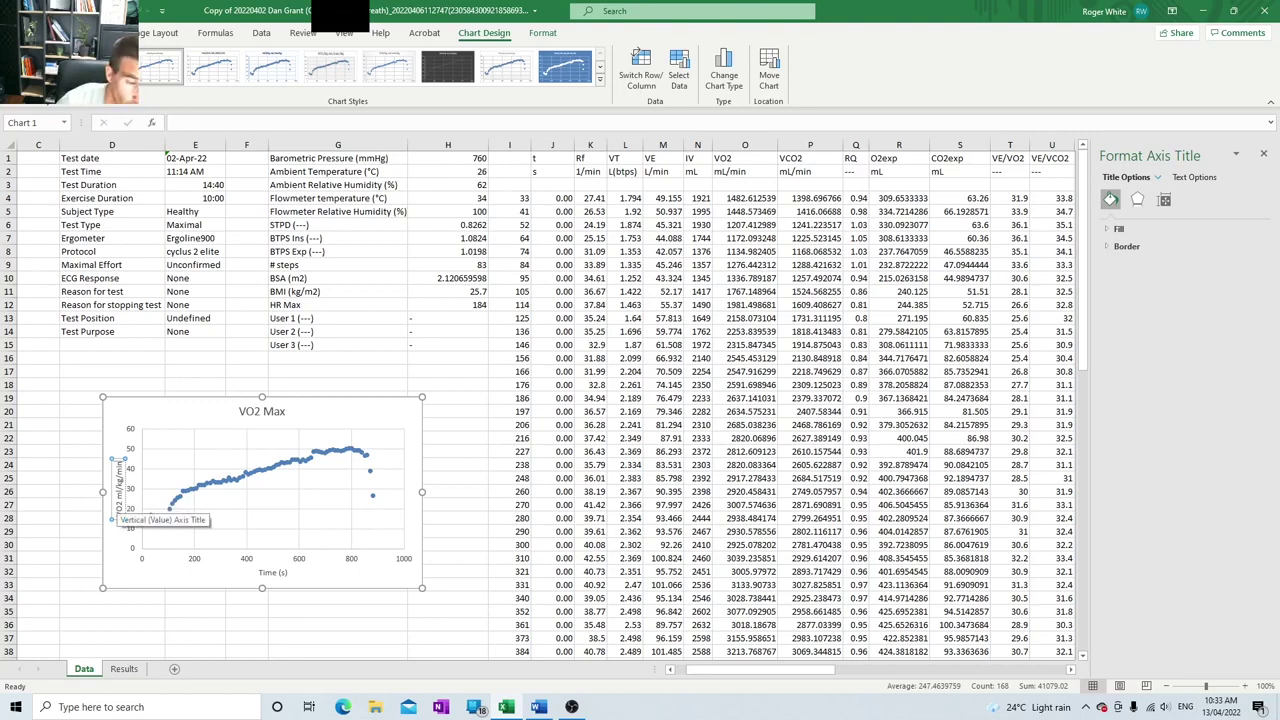
pyautogui.press('Escape')
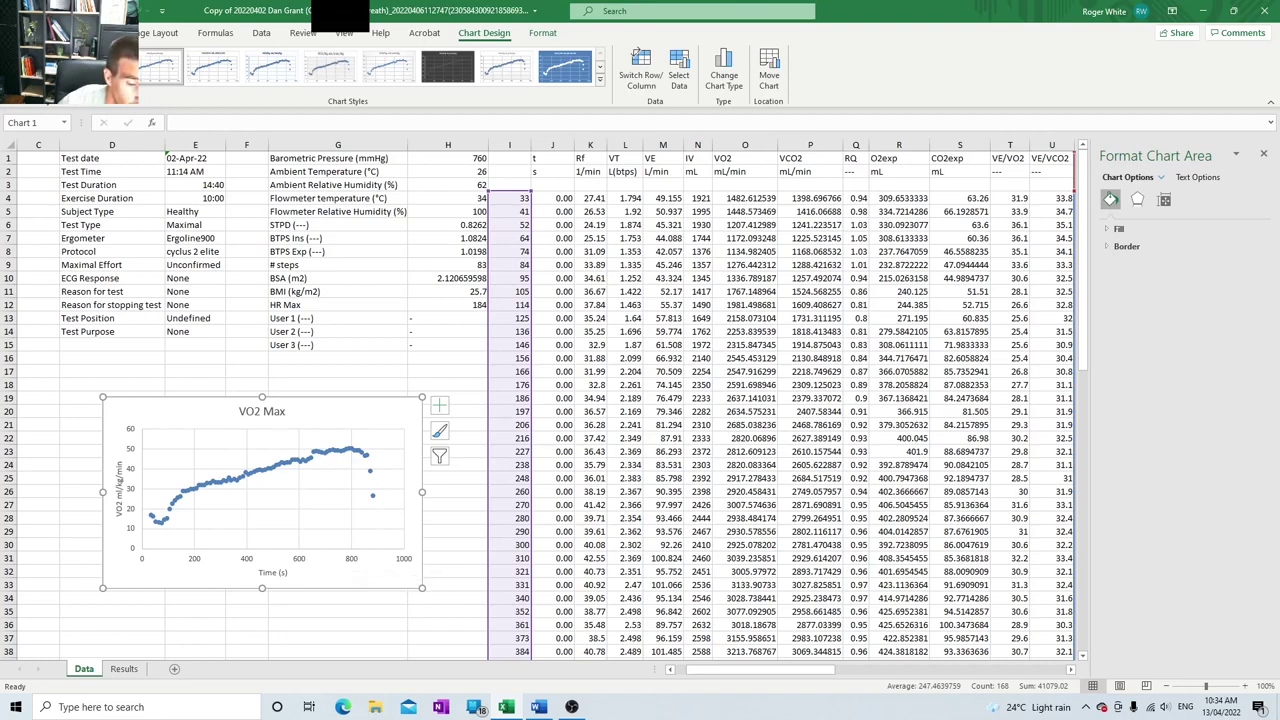
# Step: Set the horizontal time axis's major unit to 60 and enlarge the chart slightly so the labels have more room
pyautogui.rightClick(352, 562)
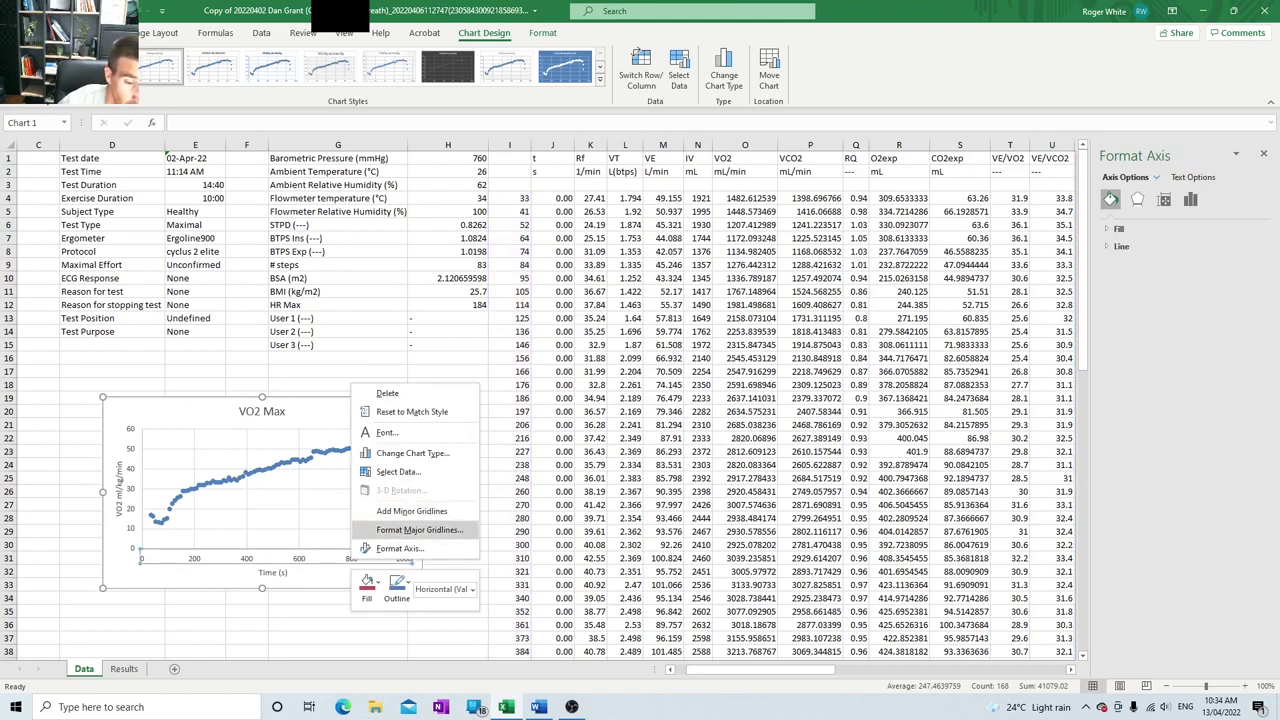
pyautogui.click(400, 548)
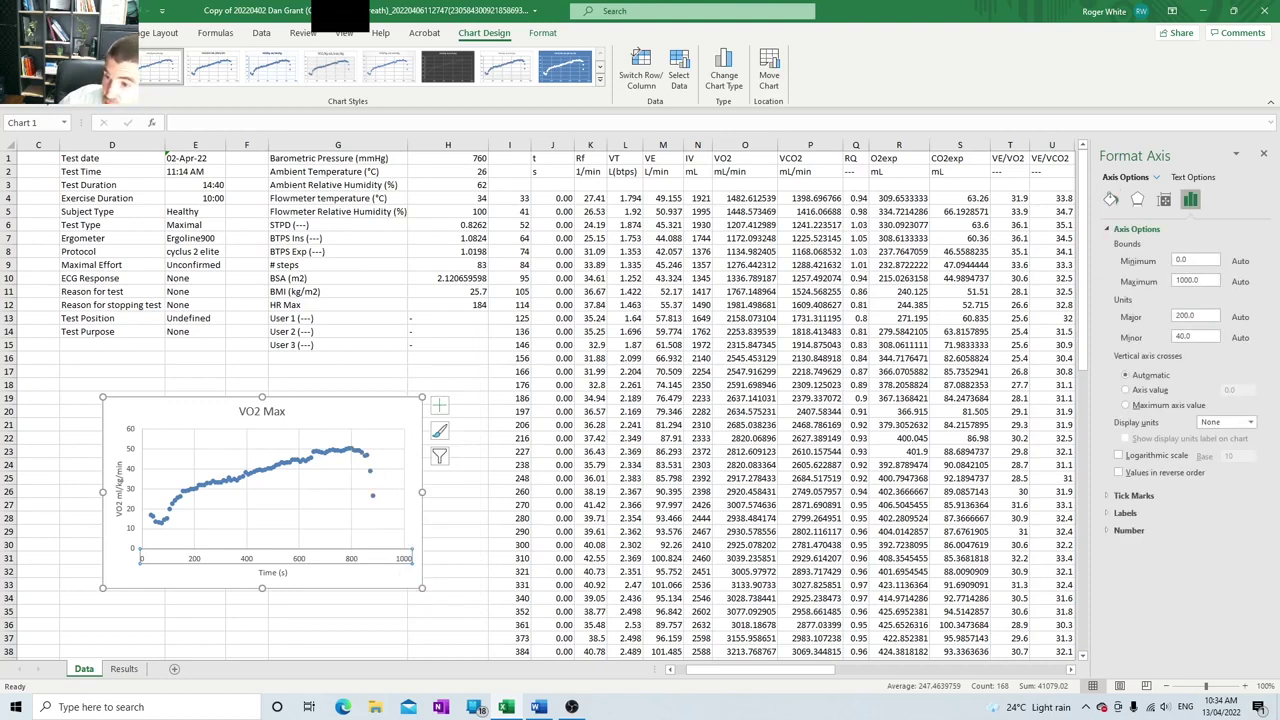
pyautogui.doubleClick(1195, 315)
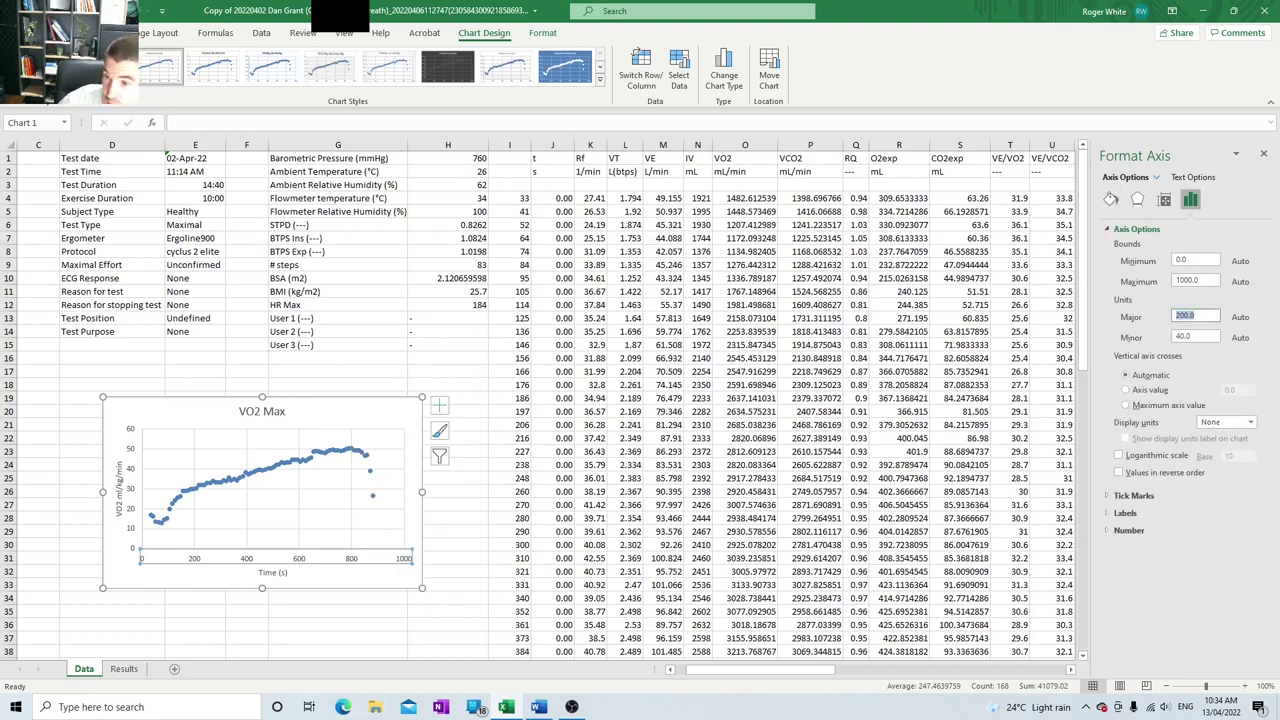
pyautogui.write('60')
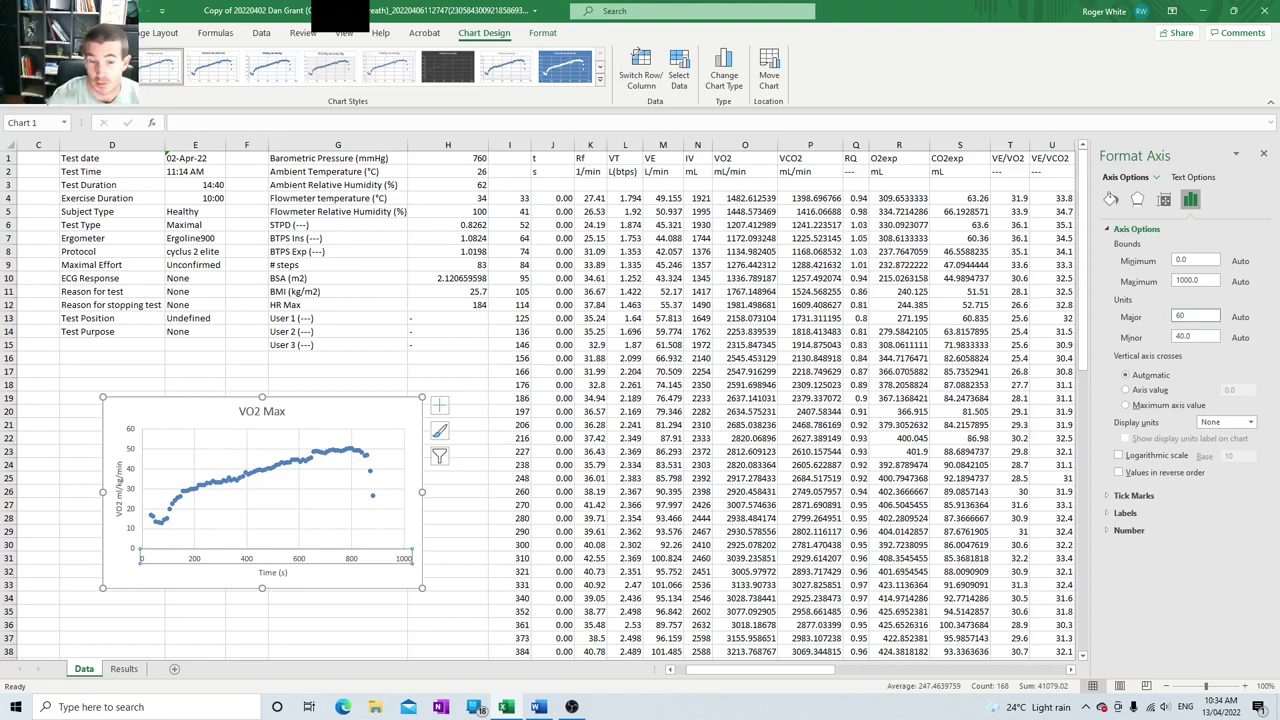
pyautogui.press('Return')
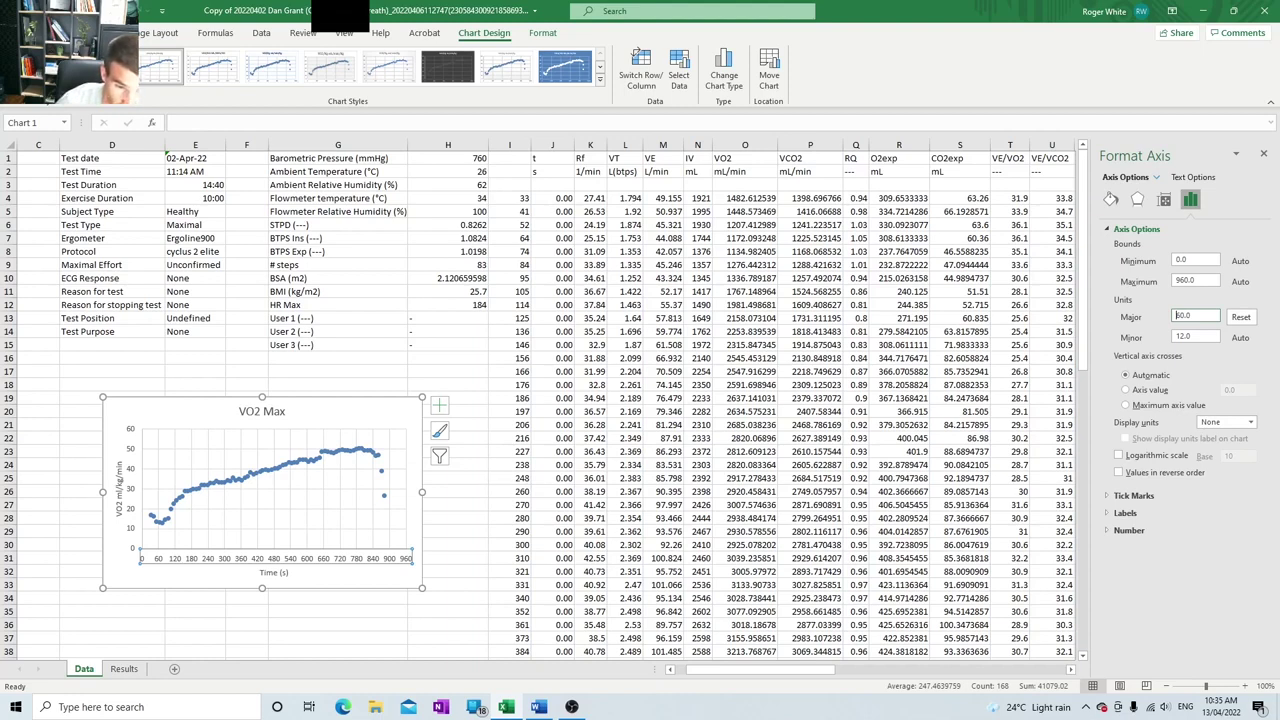
pyautogui.moveTo(378, 455)
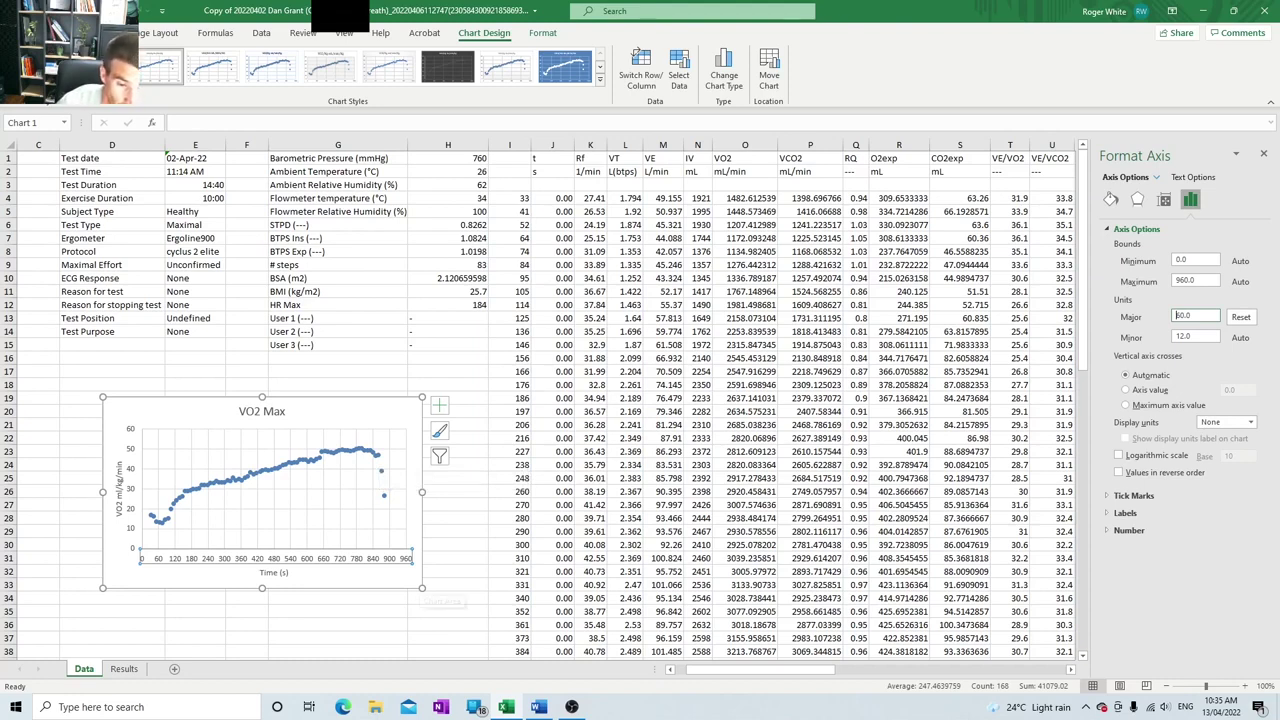
pyautogui.moveTo(422, 588); pyautogui.dragTo(447, 621)
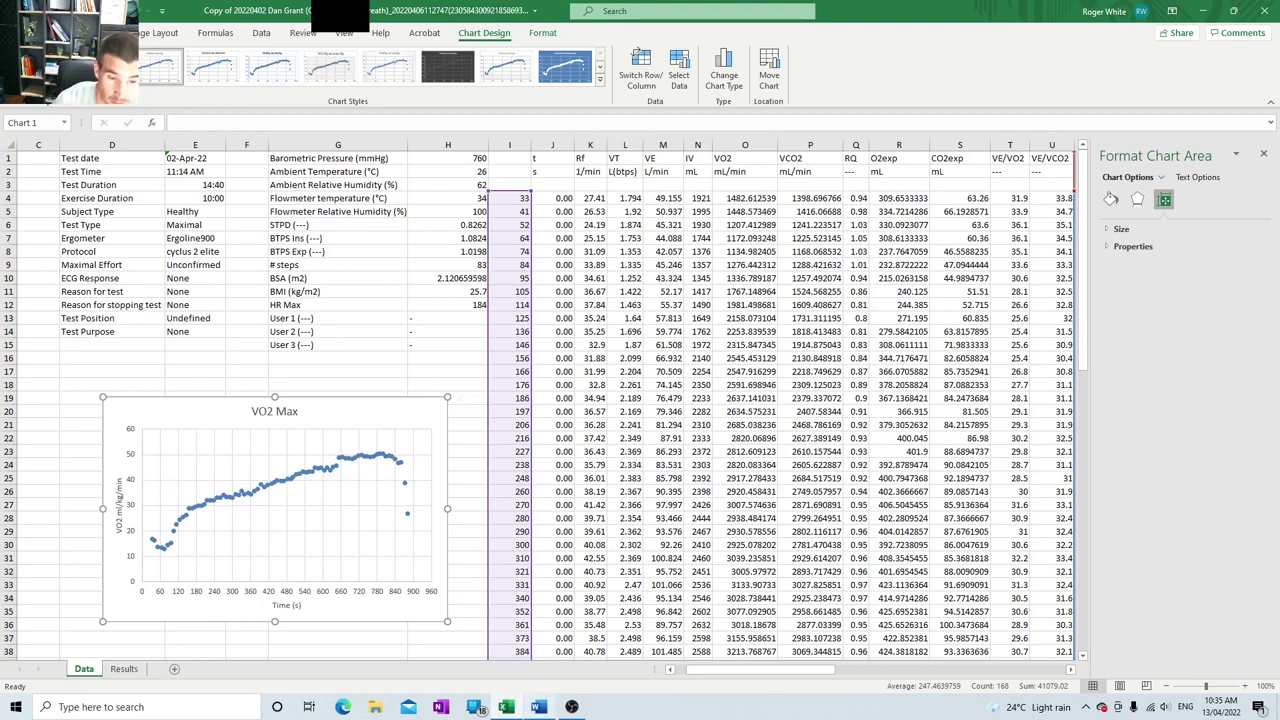
# Step: Switch to the Word report, paste the chart under the "Your VO2 max (Aerobic Capacity)" heading and widen it to about the text width
pyautogui.click(538, 707)
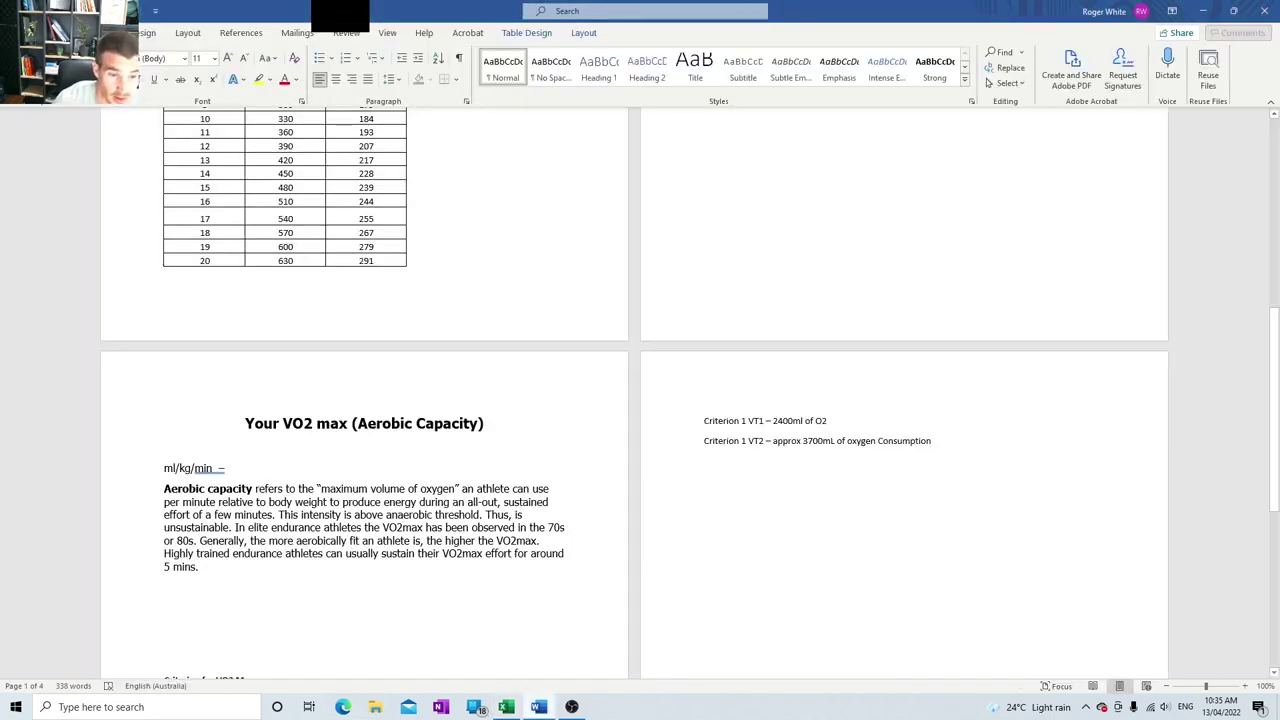
pyautogui.click(164, 446)
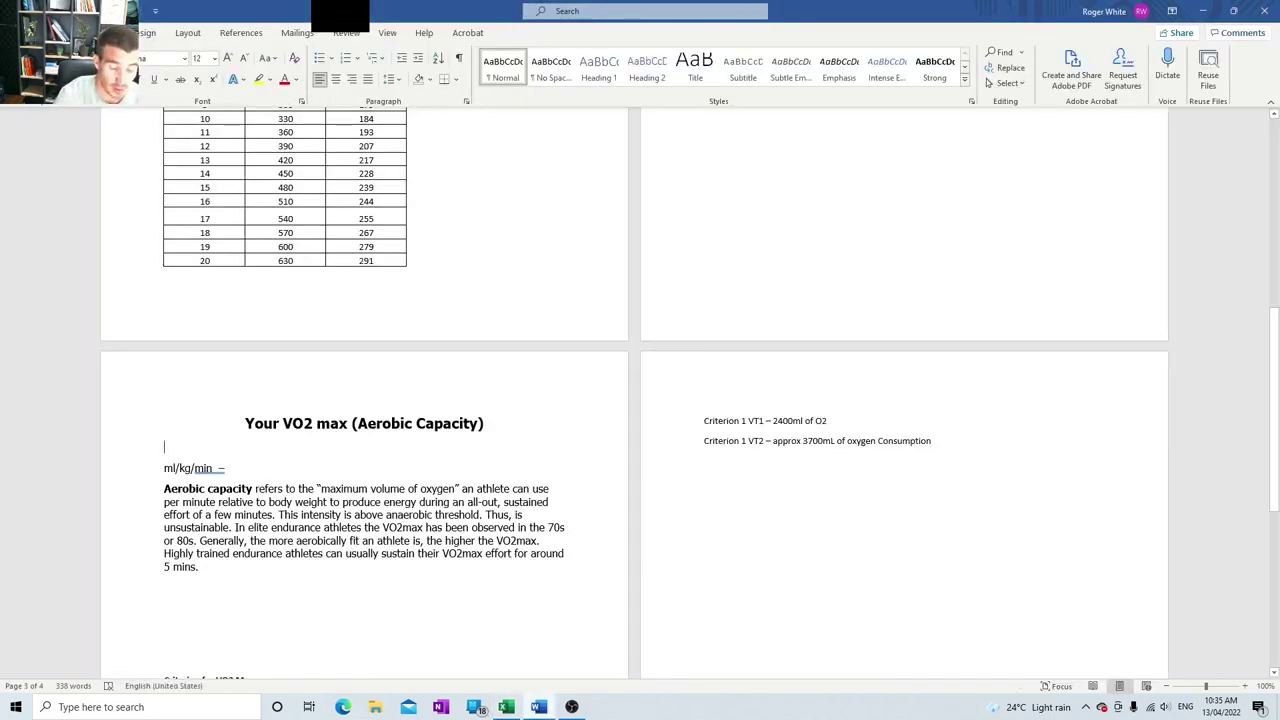
pyautogui.hotkey('ctrl', 'v')
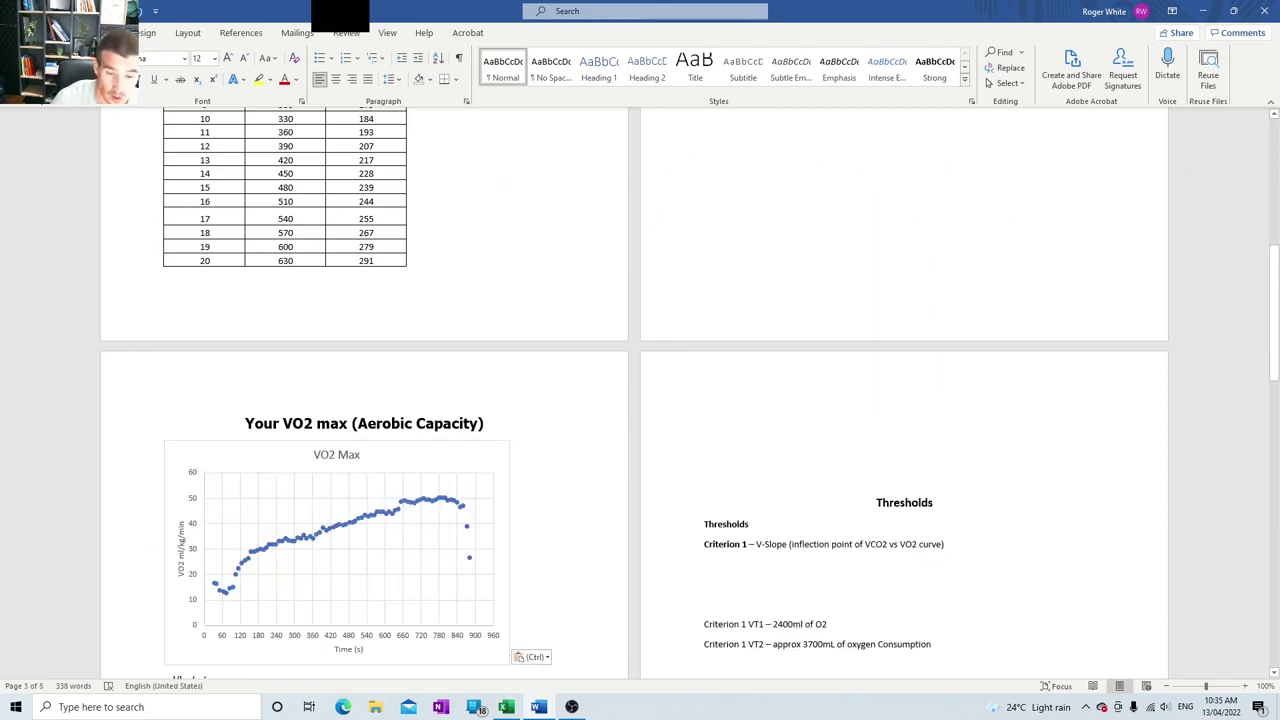
pyautogui.click(181, 540)
pyautogui.moveTo(509, 552); pyautogui.dragTo(577, 552)
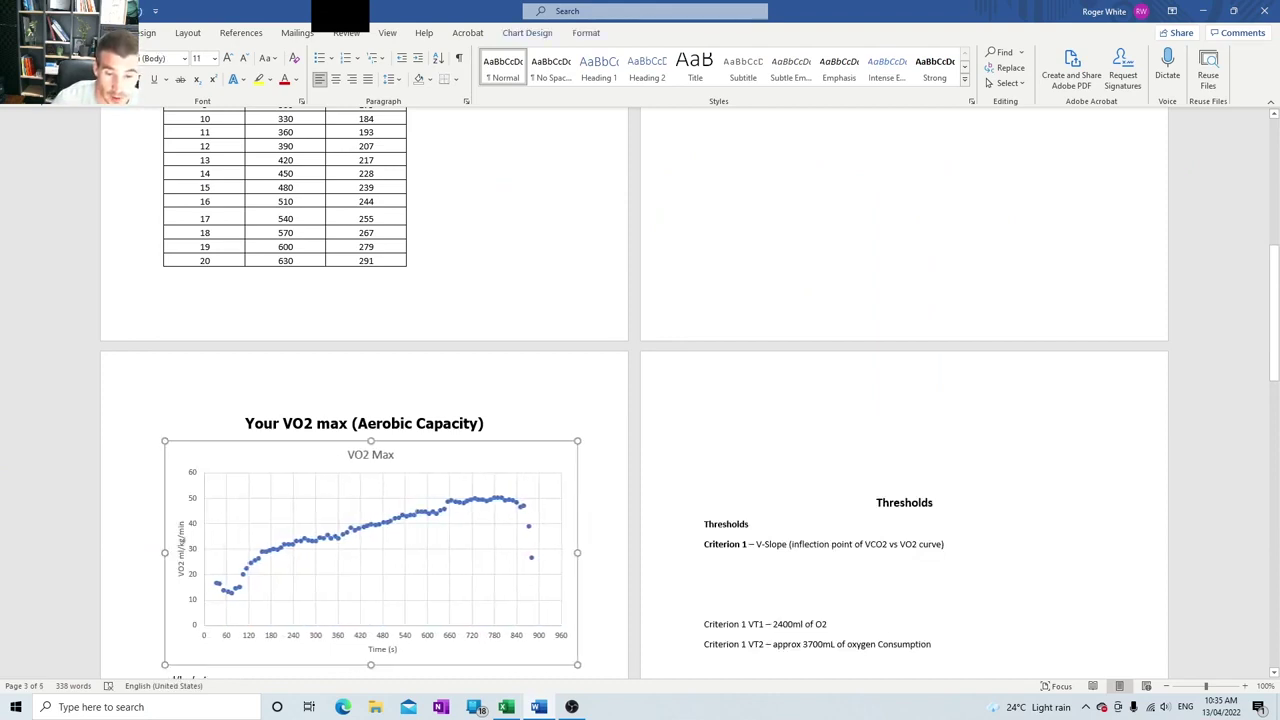
pyautogui.click(578, 660)
pyautogui.scroll(-3, 577, 660)
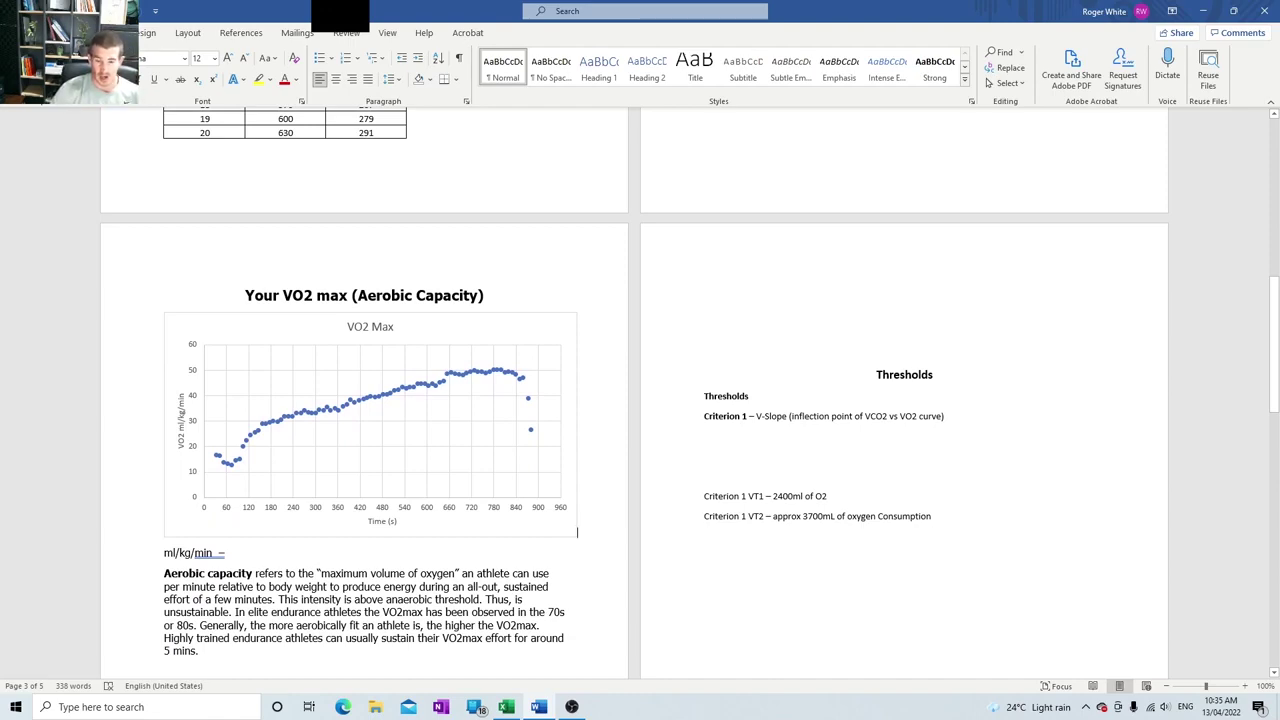
# Step: Switch back to the Excel workbook and select row 77, at 789 seconds, to examine its VO2/Kg value in column V
pyautogui.hotkey('alt', 'Tab')
pyautogui.scroll(-6, 546, 405)
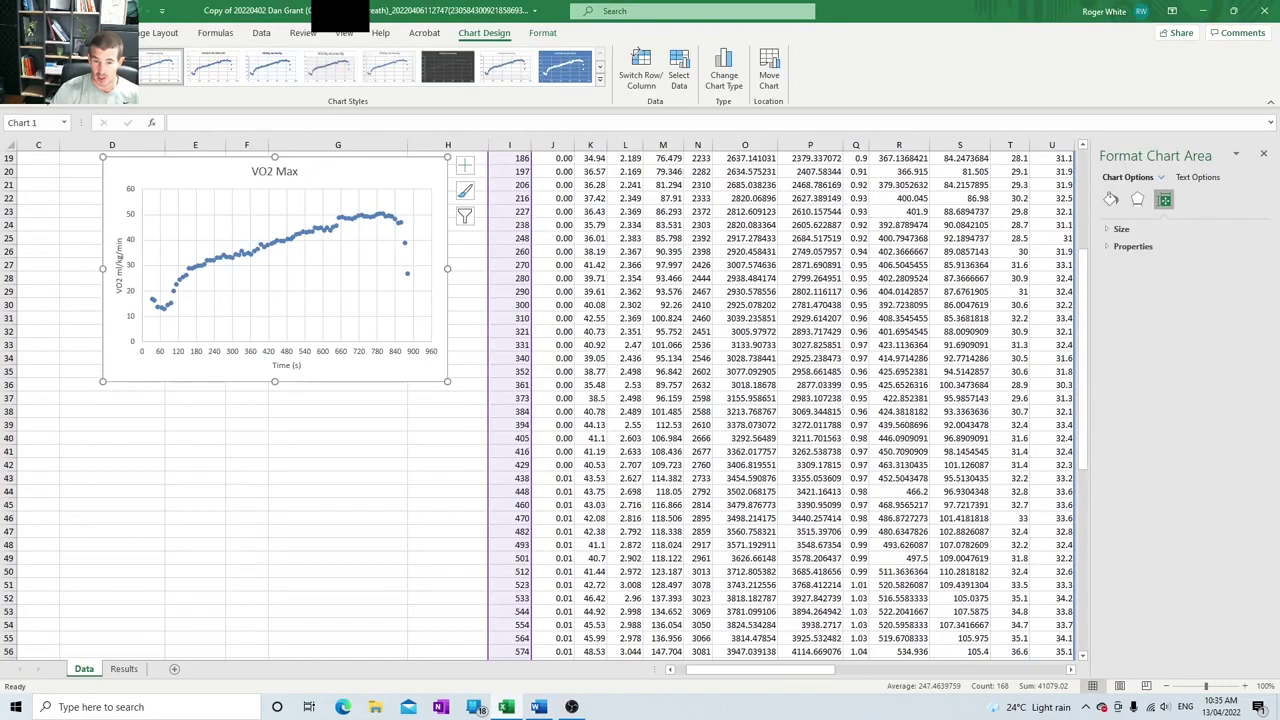
pyautogui.scroll(-9, 544, 405)
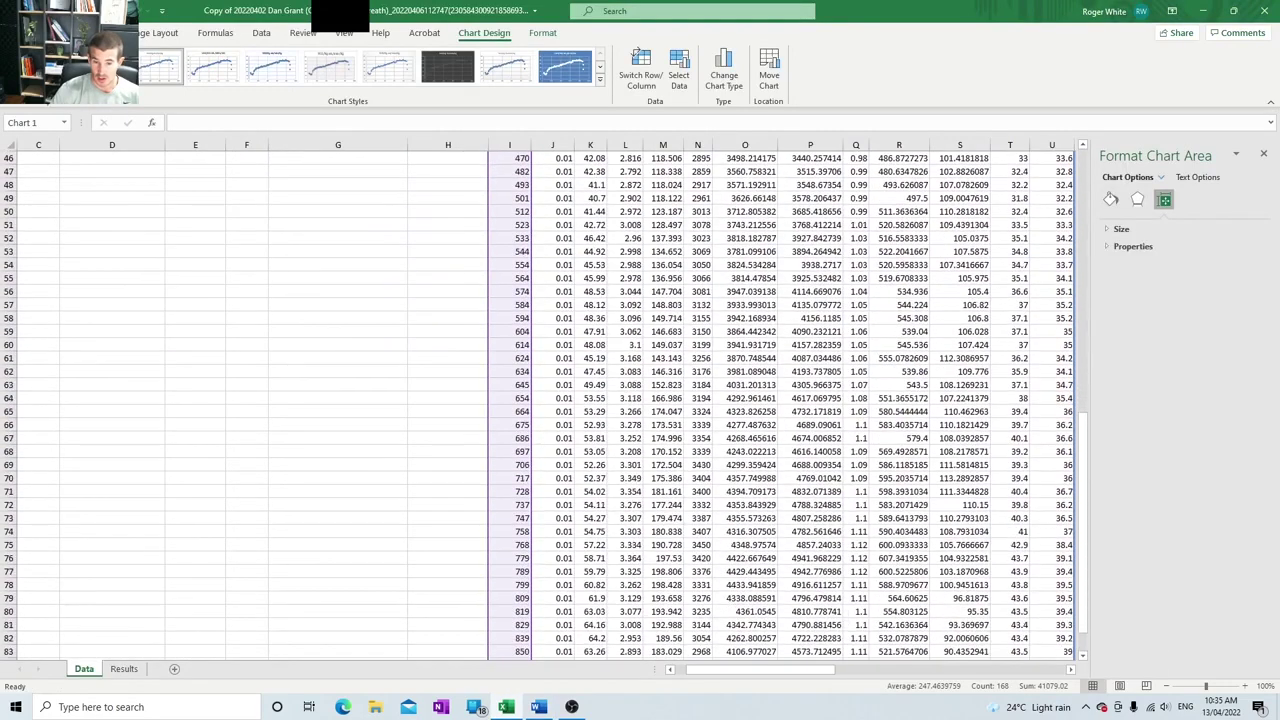
pyautogui.click(509, 571)
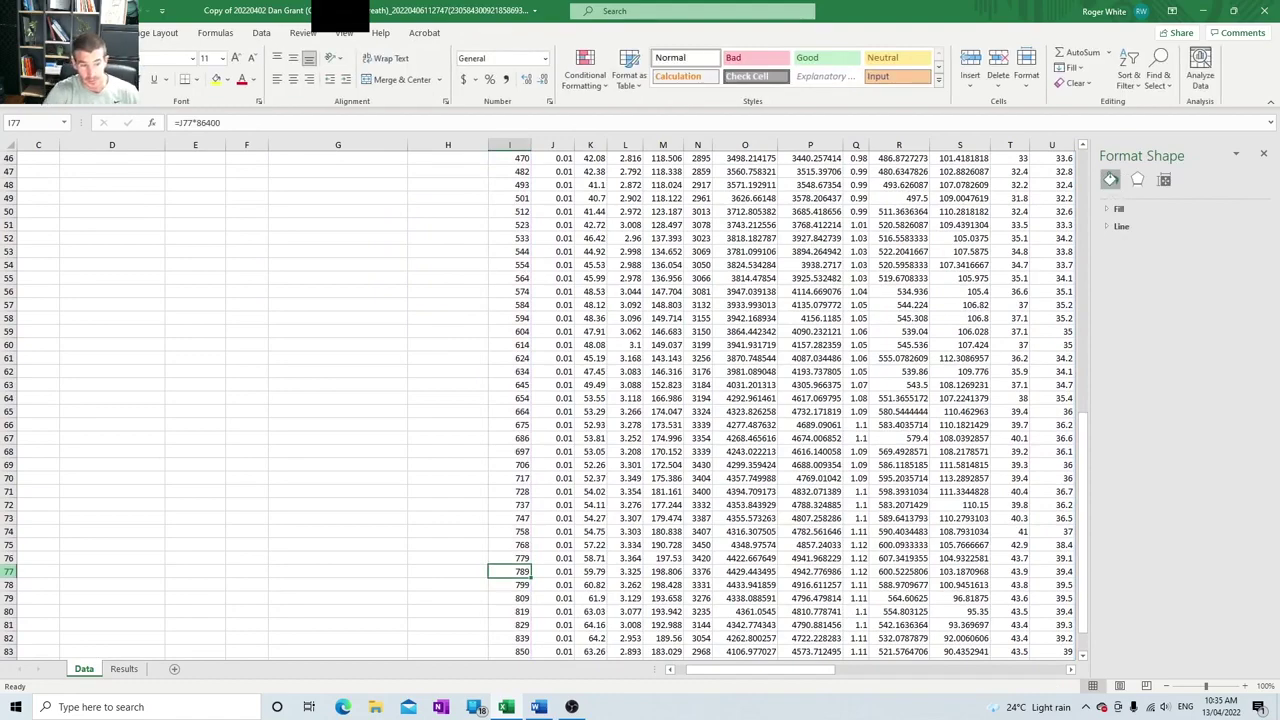
pyautogui.click(8, 571)
pyautogui.hscroll(5, 544, 400)
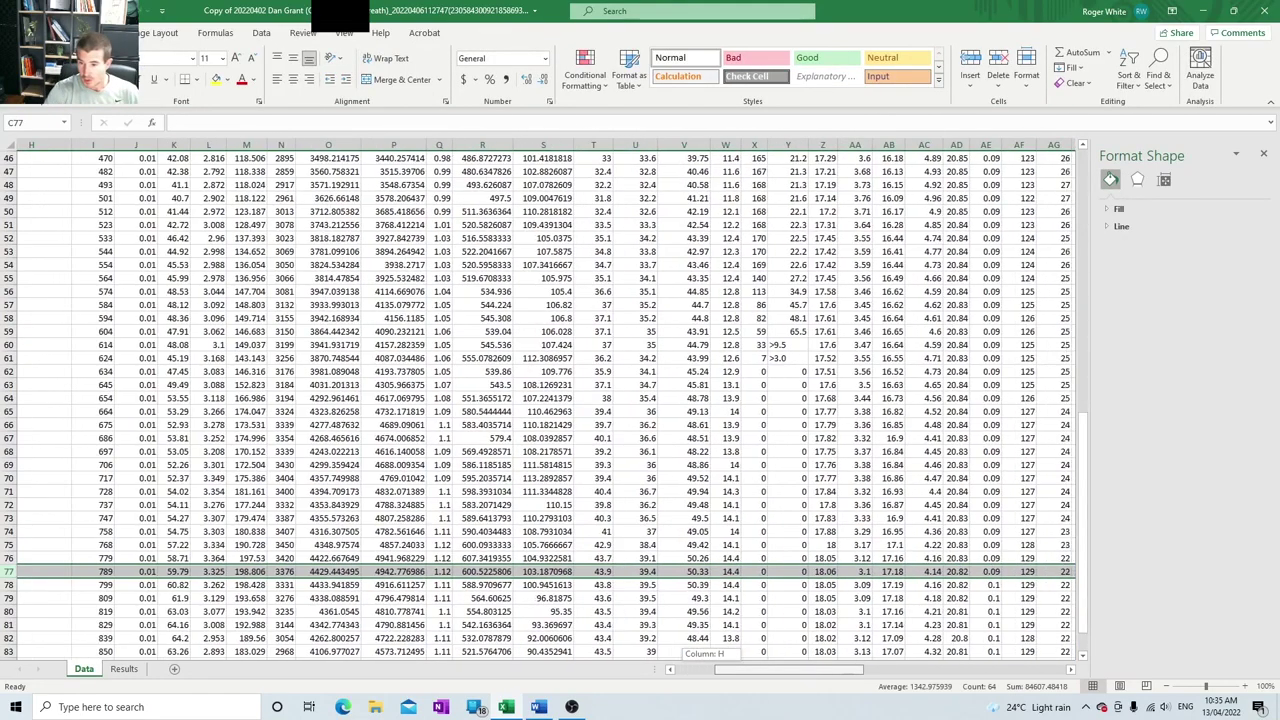
# Step: Compare the VO2/Kg values in column V around the peak and select row 78, at 799 seconds
pyautogui.scroll(15, 544, 400)
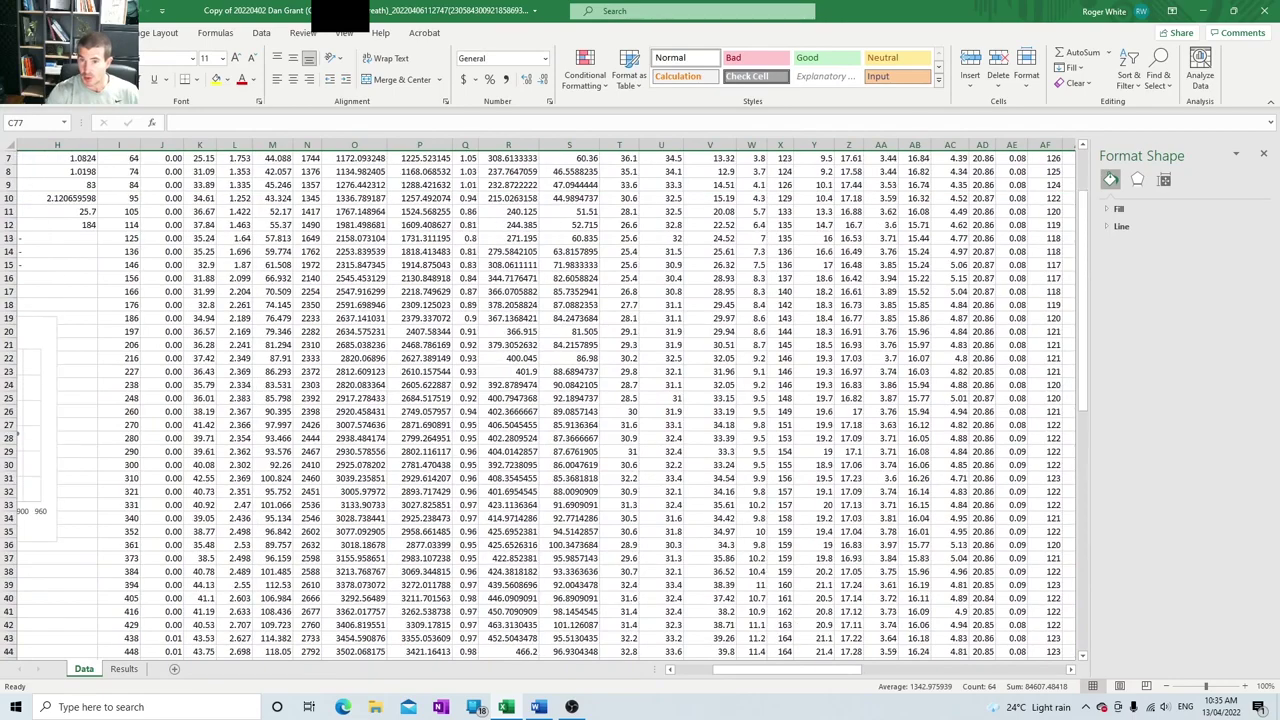
pyautogui.scroll(-15, 544, 400)
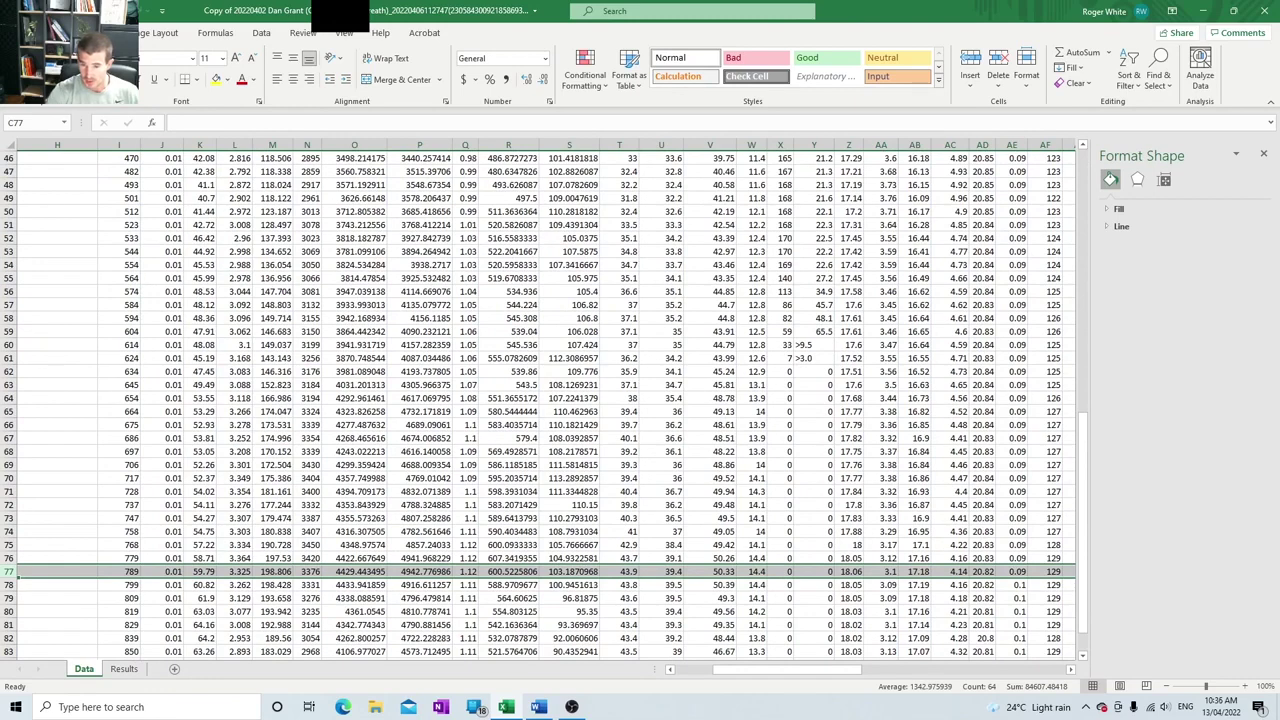
pyautogui.click(710, 584)
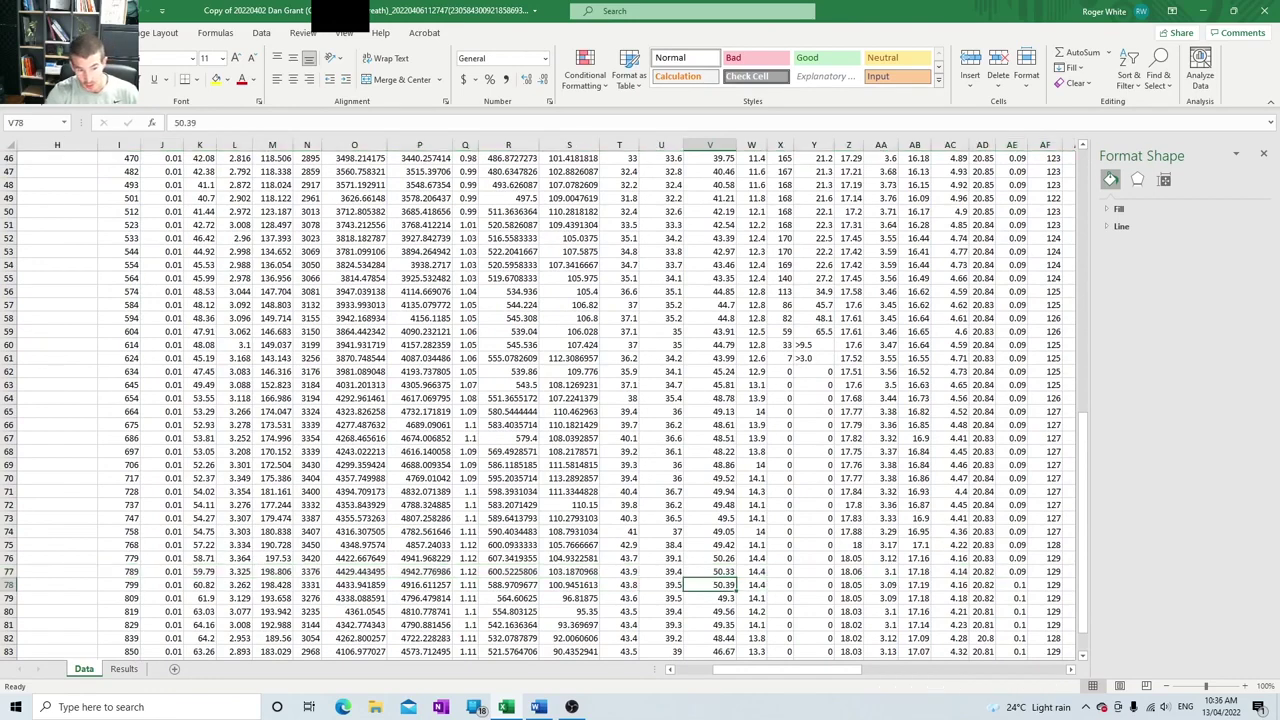
pyautogui.click(16, 584)
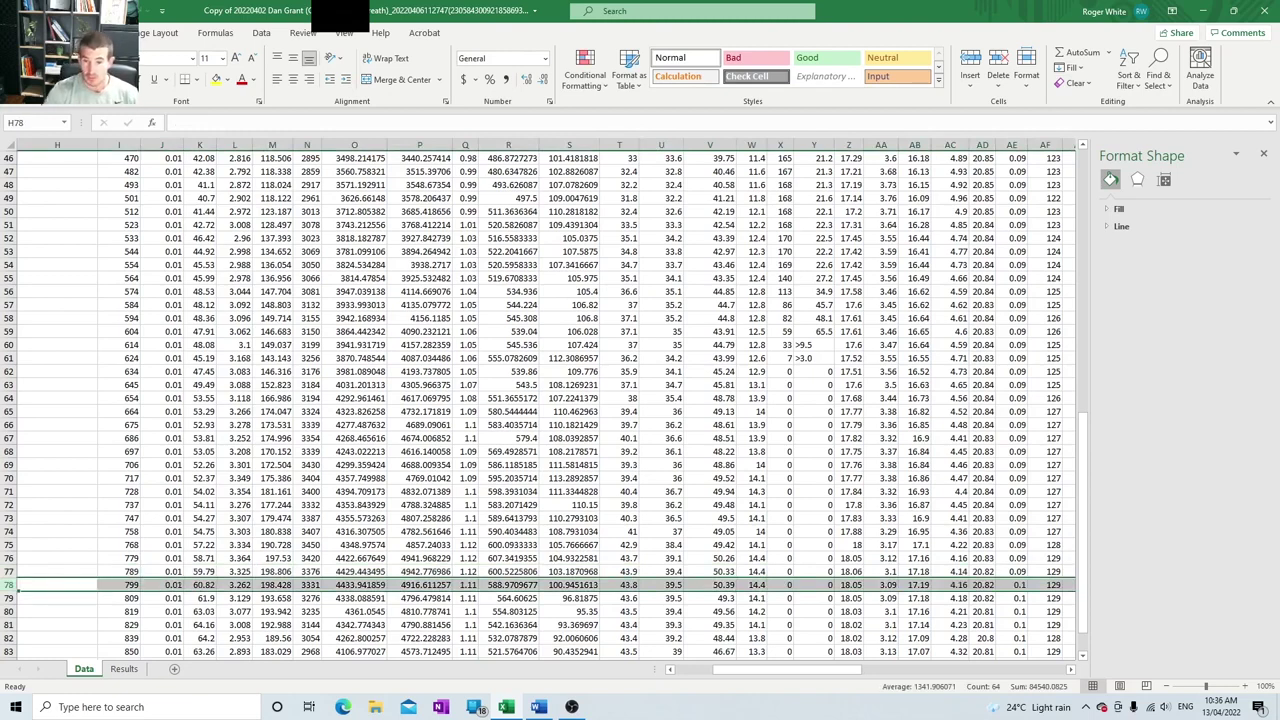
# Step: Switch to the Word report and enter "50.39 ml/kg/min" after the dash on the line below the VO2 Max chart
pyautogui.moveTo(538, 706)
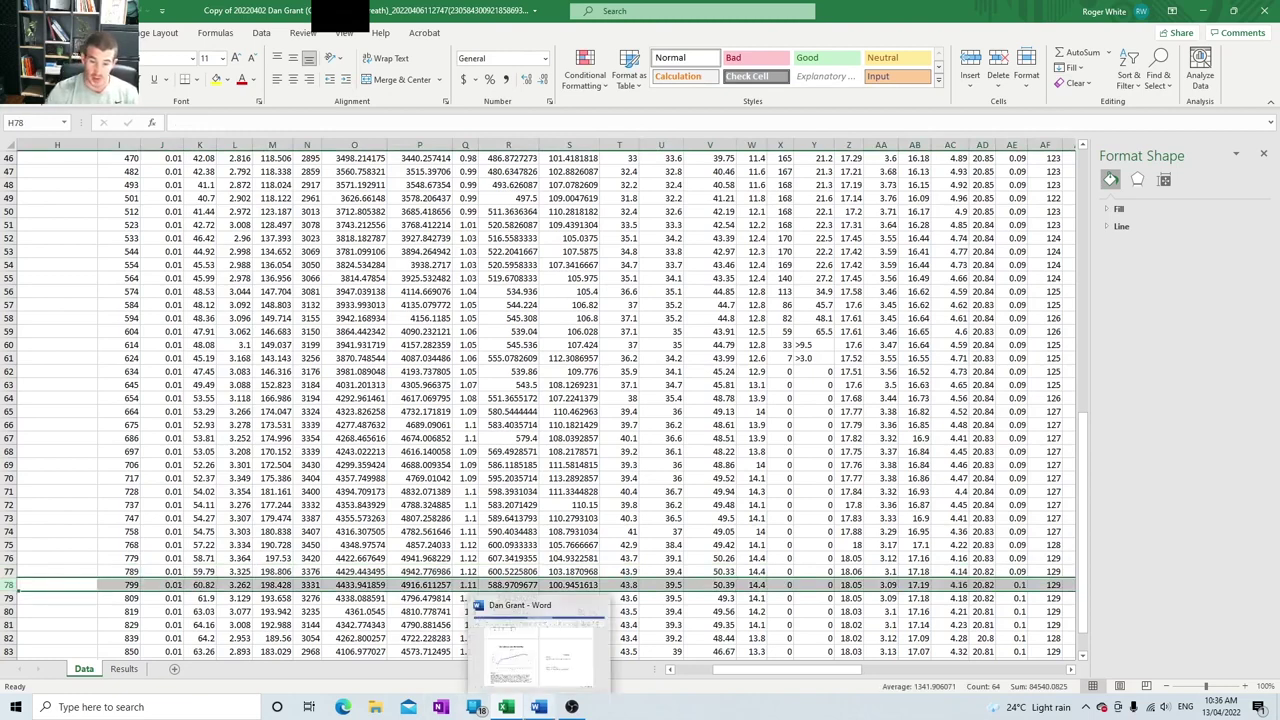
pyautogui.click(535, 648)
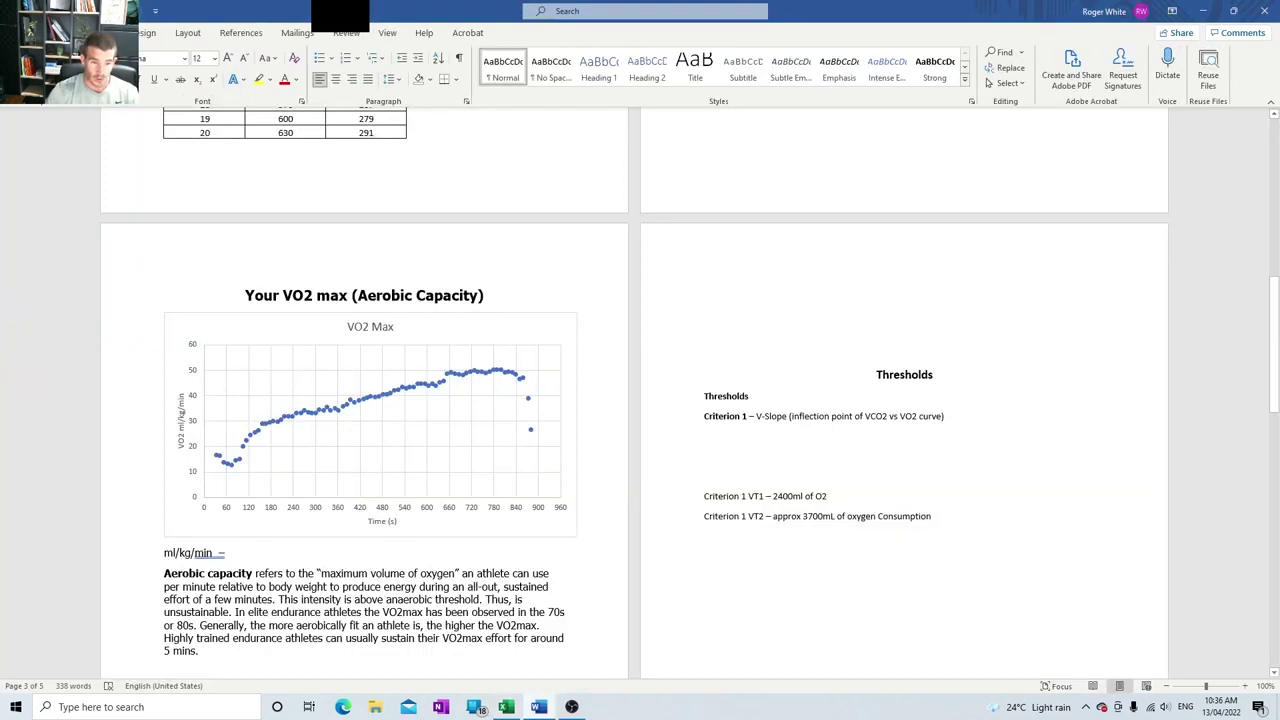
pyautogui.write('50')
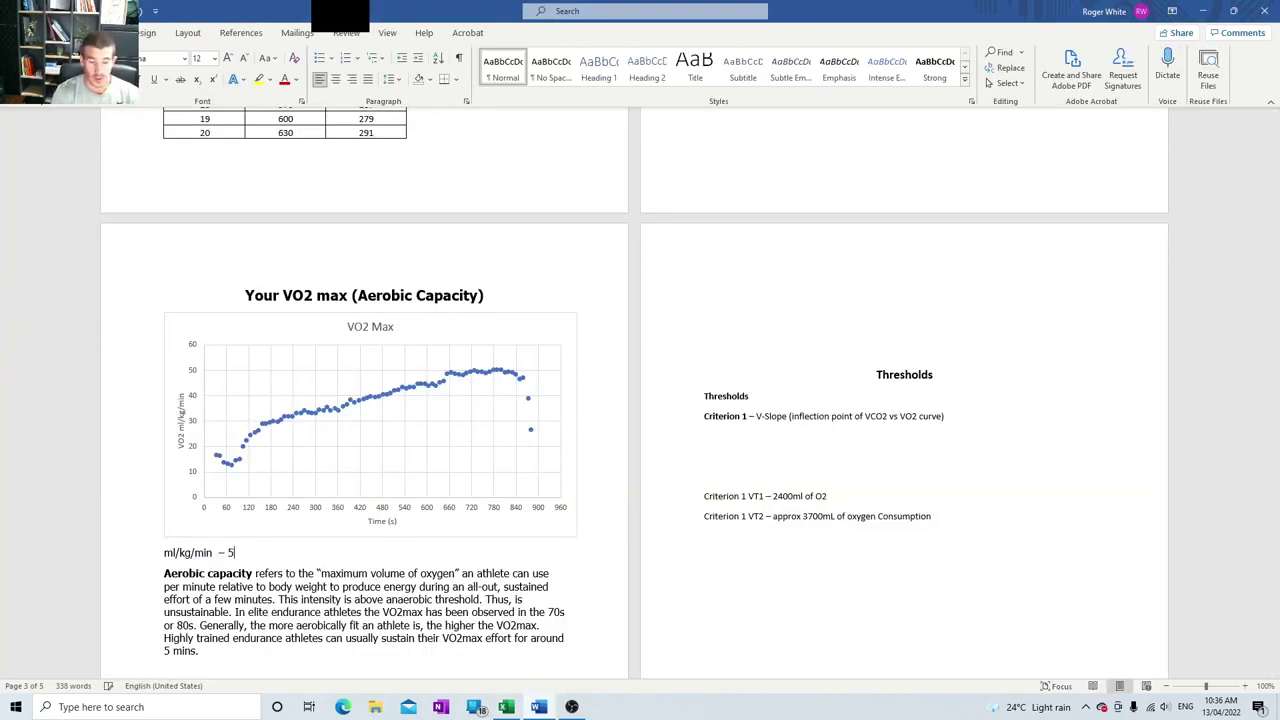
pyautogui.write('39')
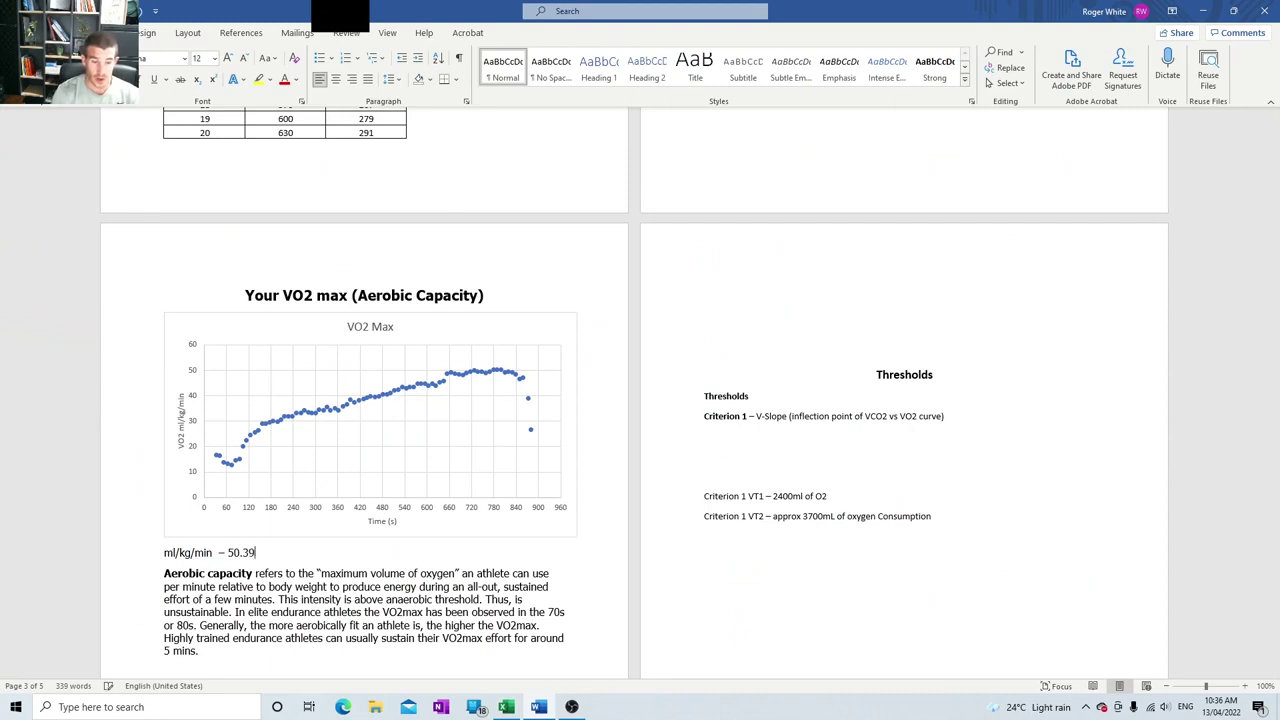
pyautogui.write(' ml/kg')
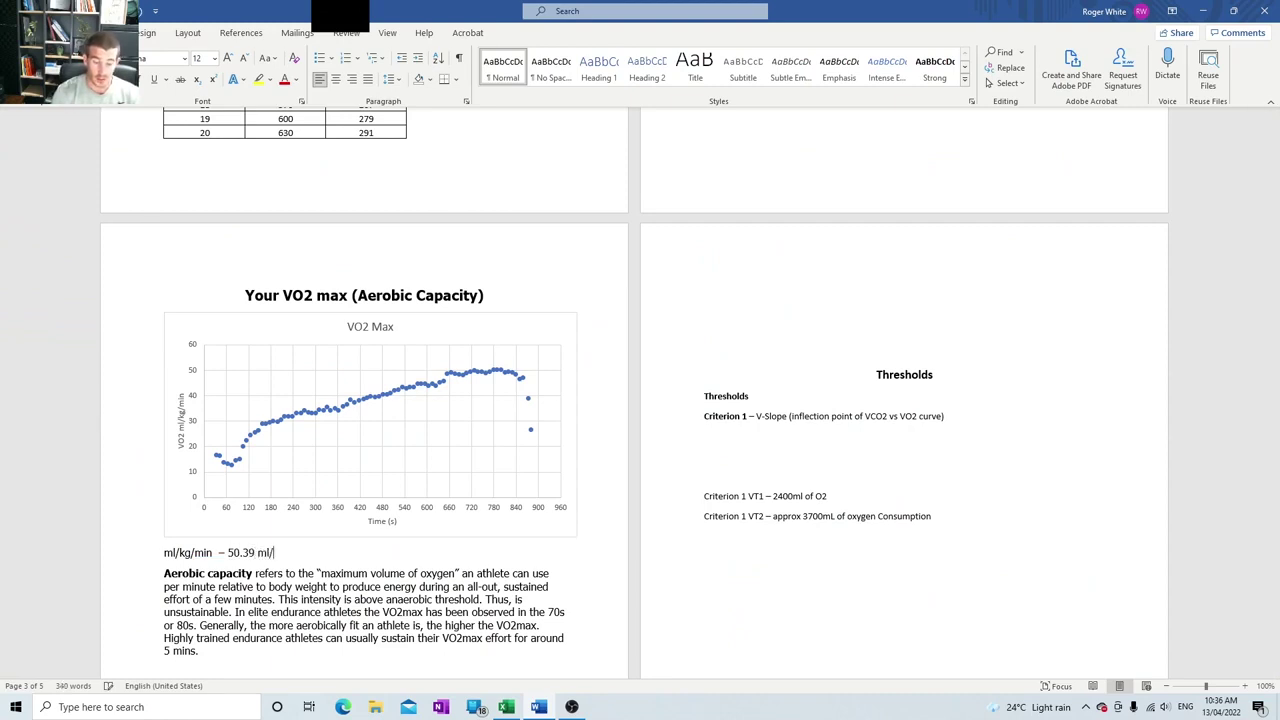
pyautogui.write('/min')
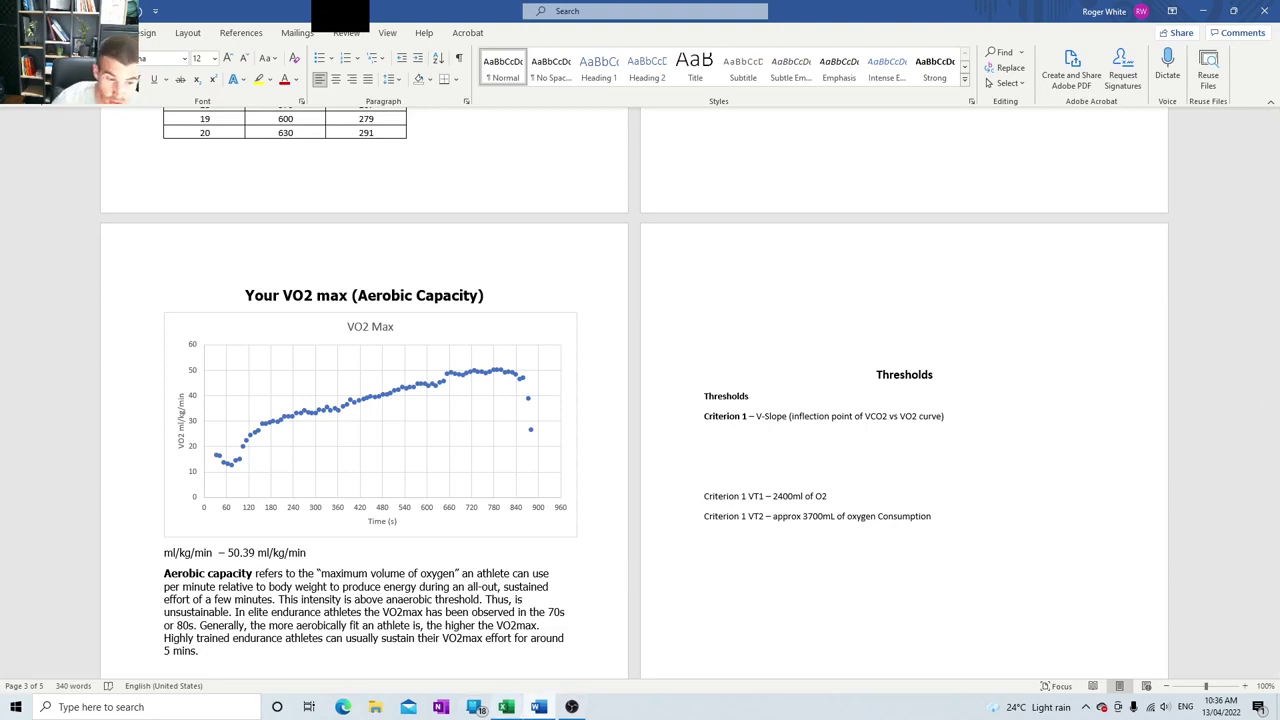
# Step: Check row 78's absolute VO2 in the Excel workbook, return to the Word report and add "4.433L/min" after the ml/kg/min value
pyautogui.moveTo(539, 707)
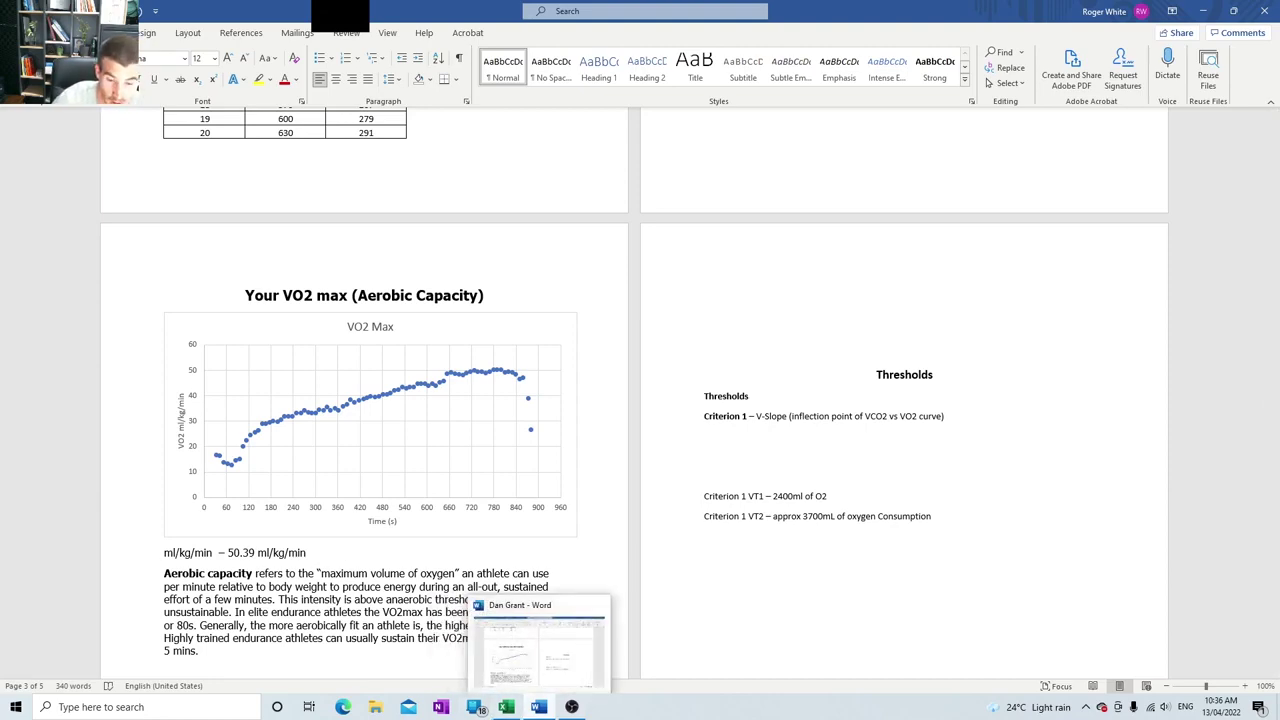
pyautogui.click(506, 707)
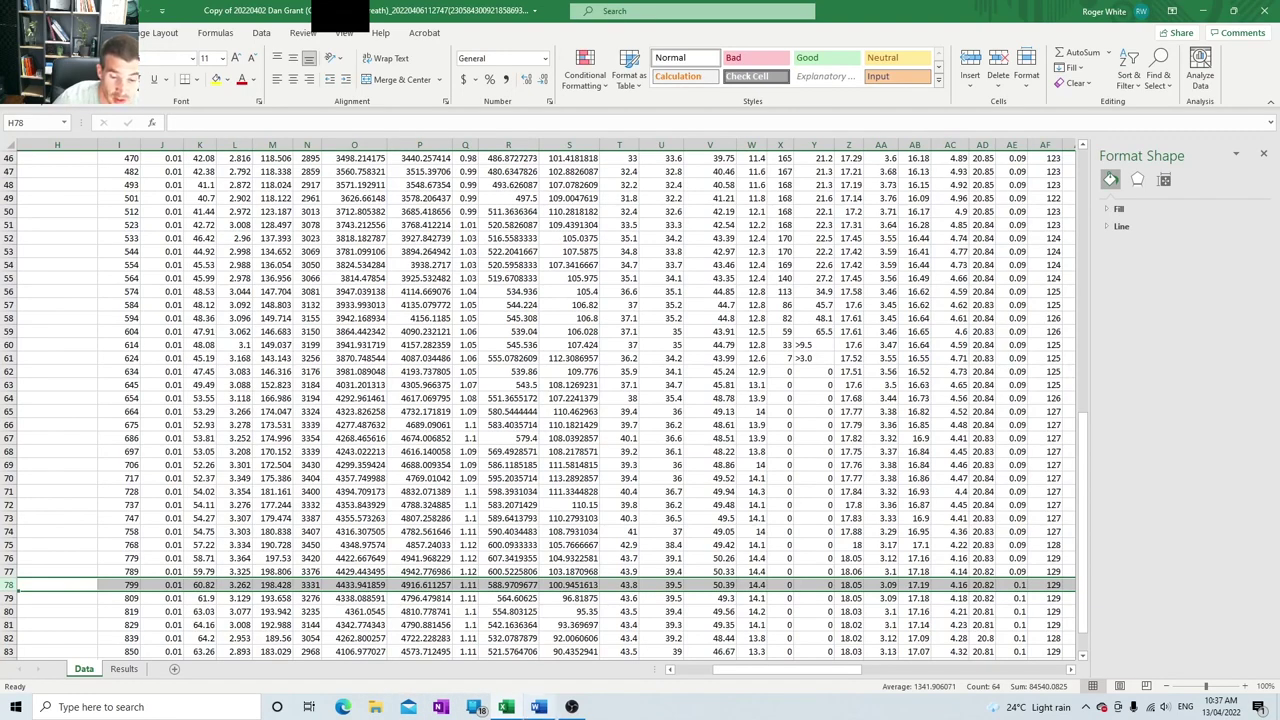
pyautogui.hotkey('alt', 'Tab')
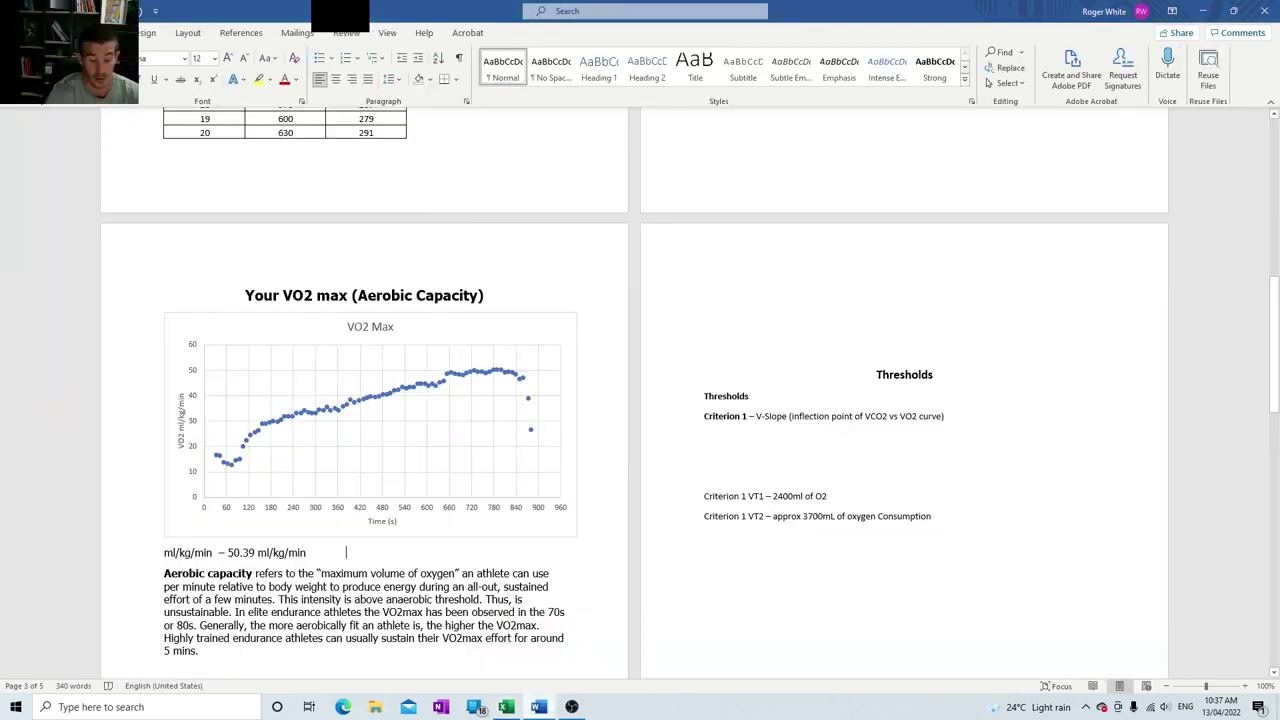
pyautogui.write('.')
pyautogui.write('43')
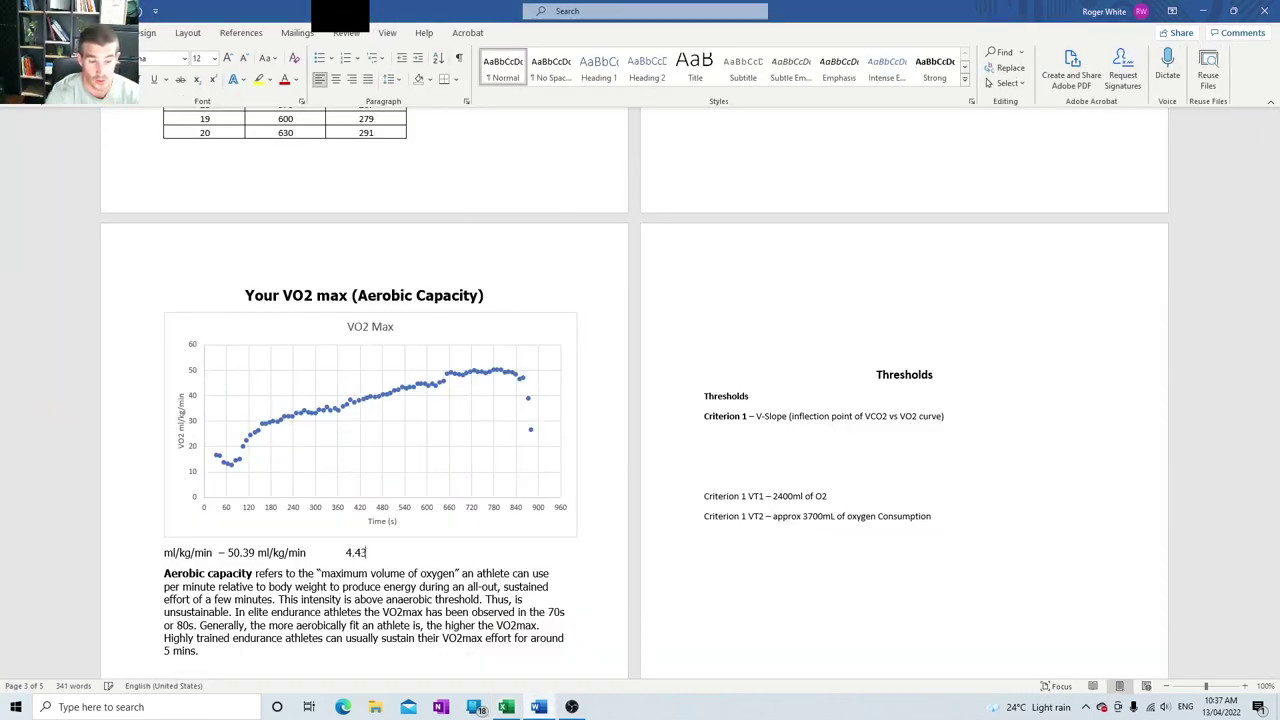
pyautogui.write('3L')
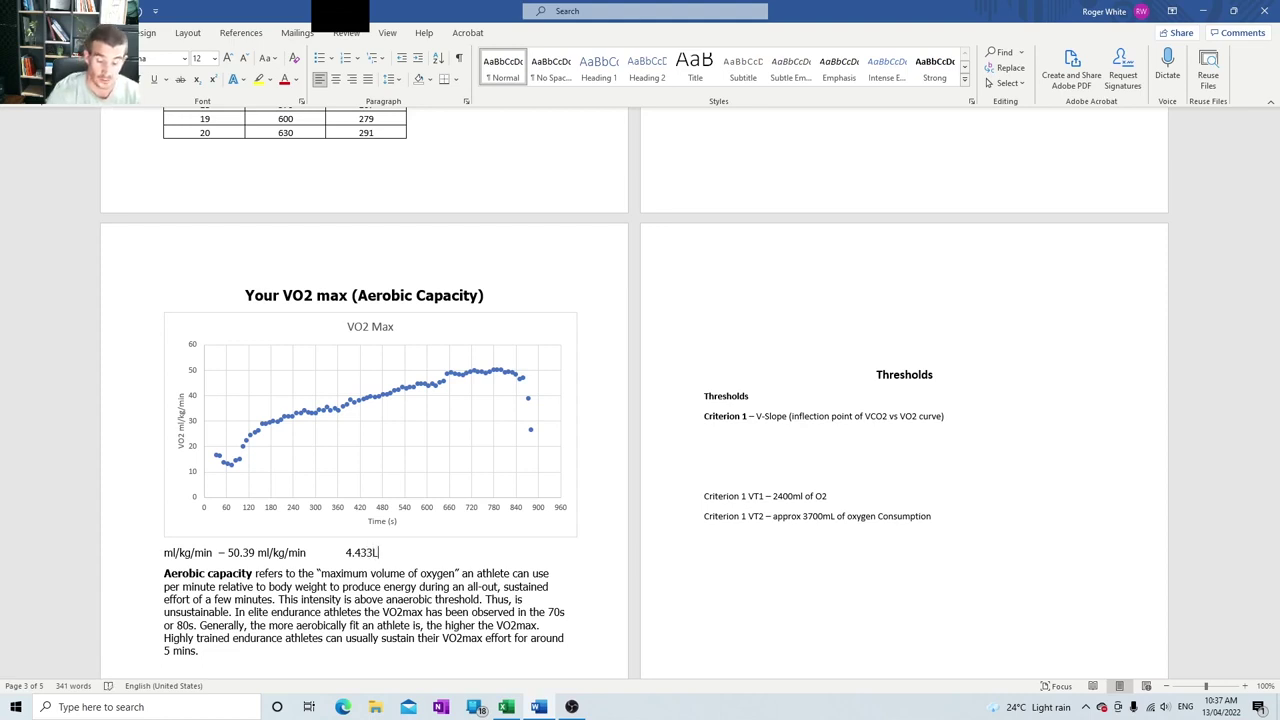
pyautogui.write('/min')
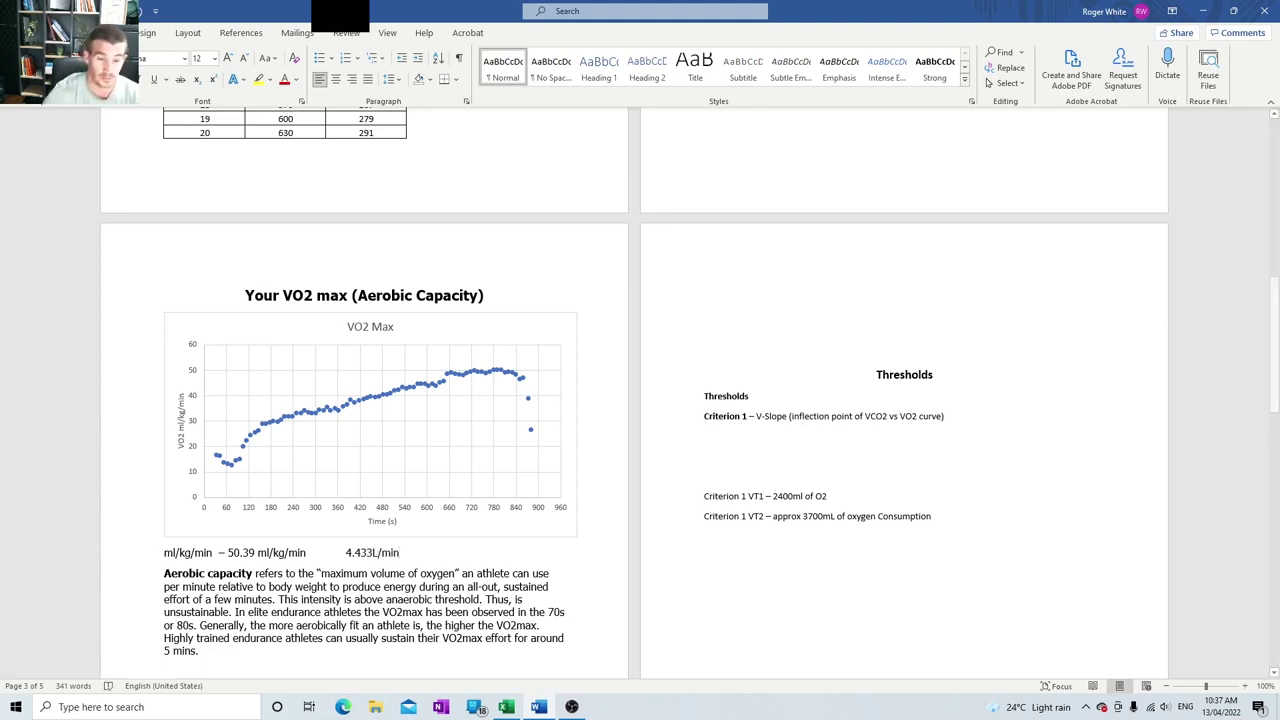
# Step: Insert a space between 4.433 and L/min, and put the label "Absolute" in front of the value
pyautogui.click(373, 552)
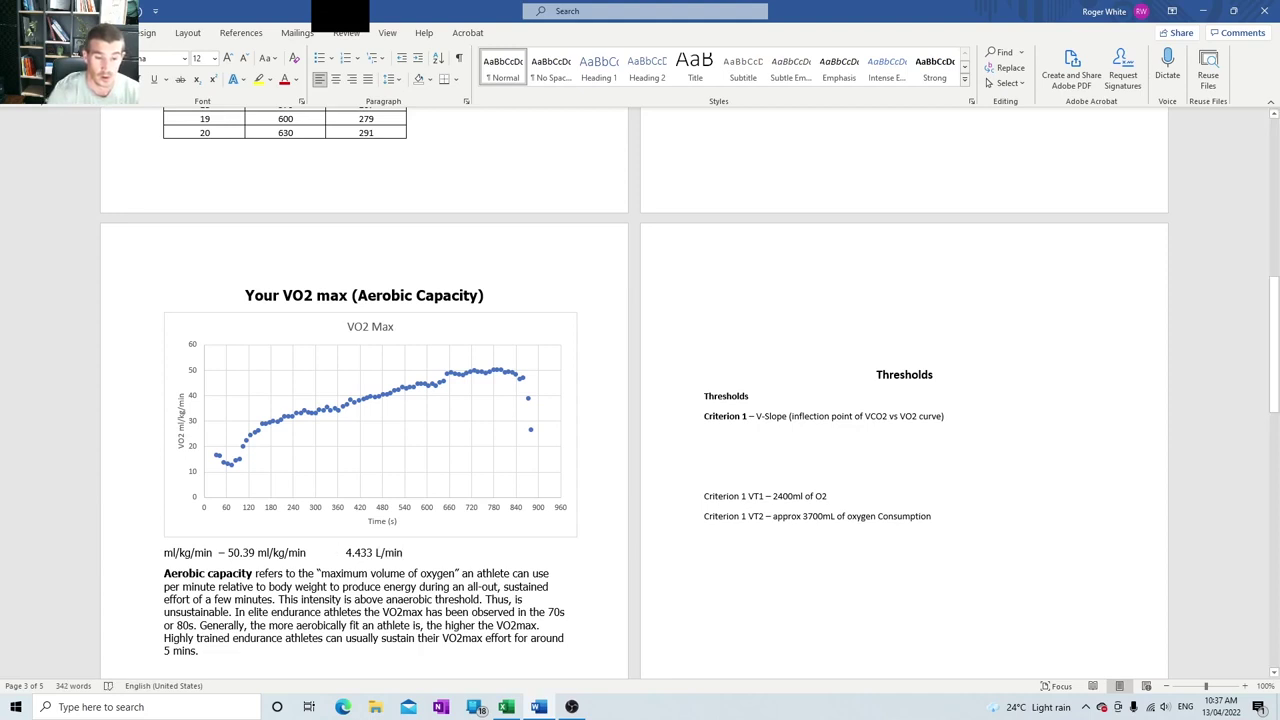
pyautogui.write('Absolout')
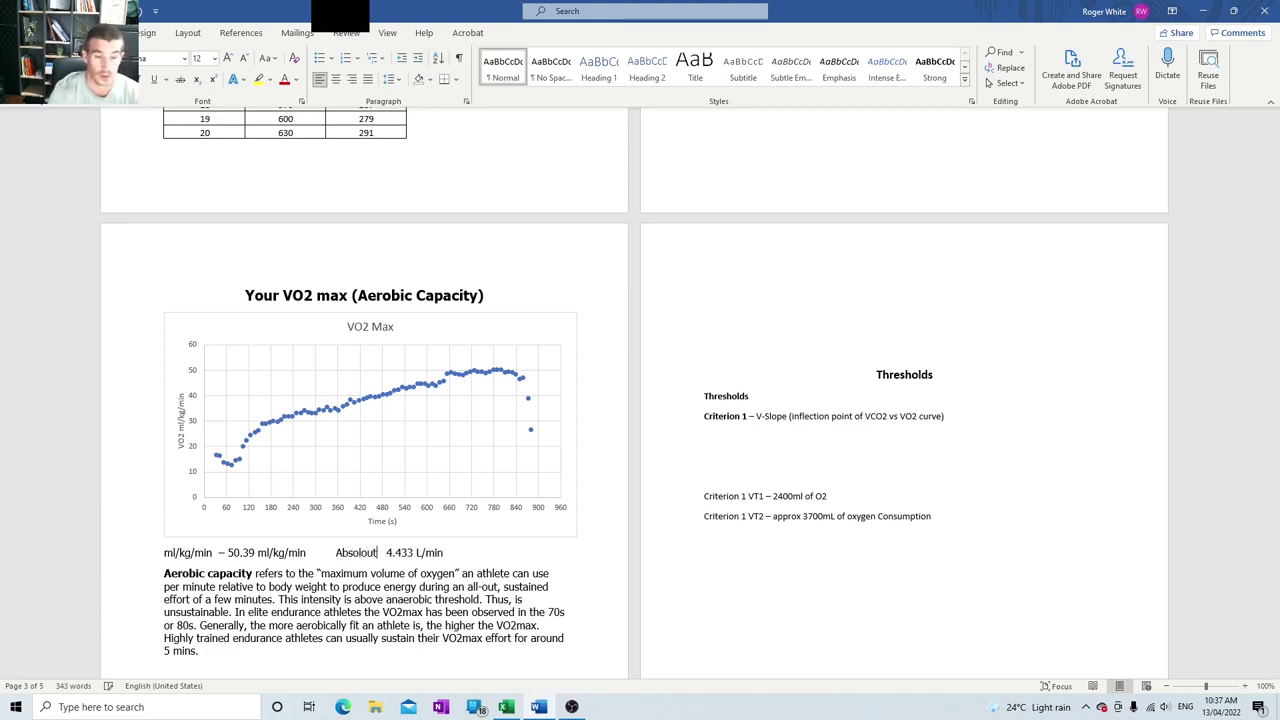
pyautogui.press('BackSpace')
pyautogui.press('BackSpace')
pyautogui.press('BackSpace')
pyautogui.write('ute')
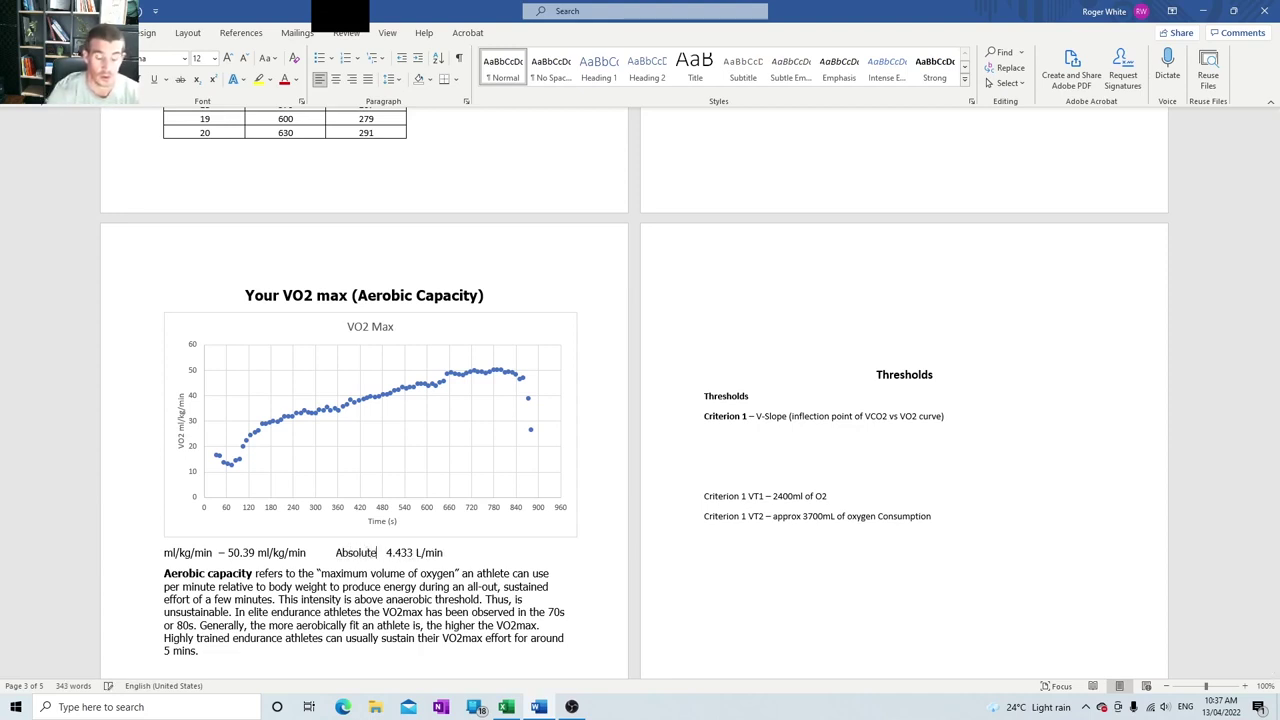
# Step: Replace the "ml/kg/min" label at the start of the results line with "relative"
pyautogui.click(164, 553)
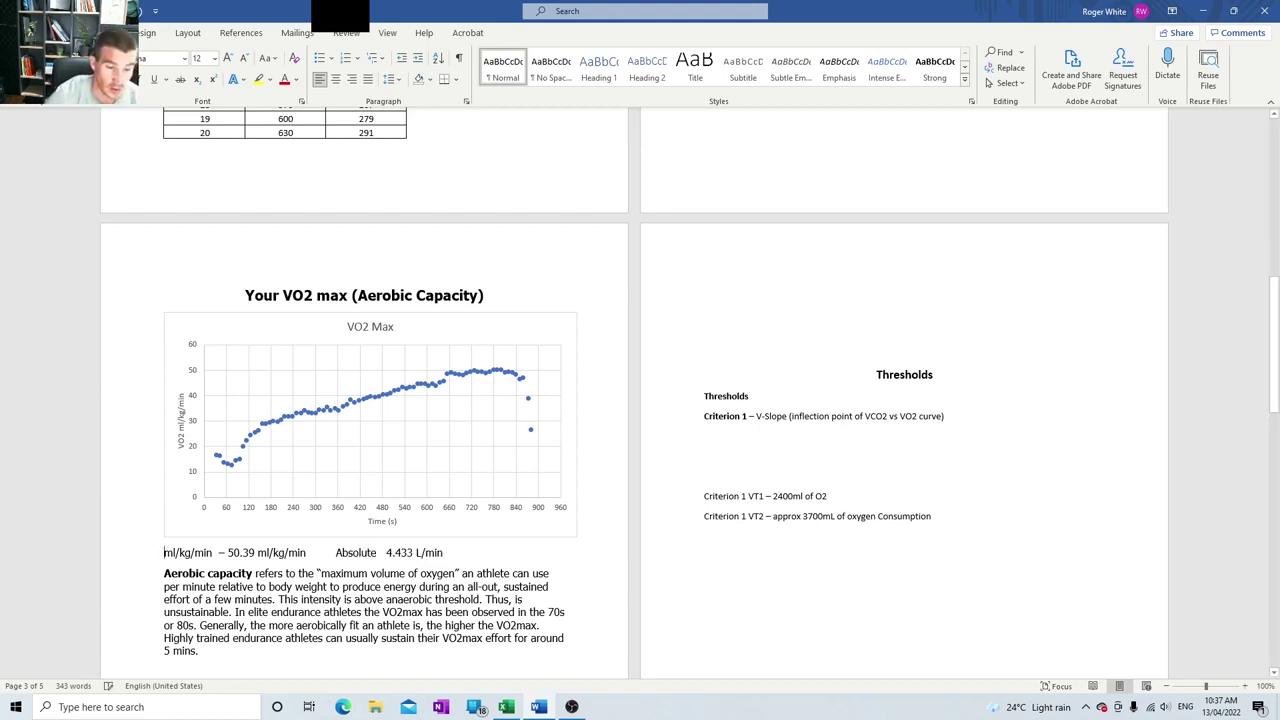
pyautogui.moveTo(164, 552); pyautogui.dragTo(213, 552)
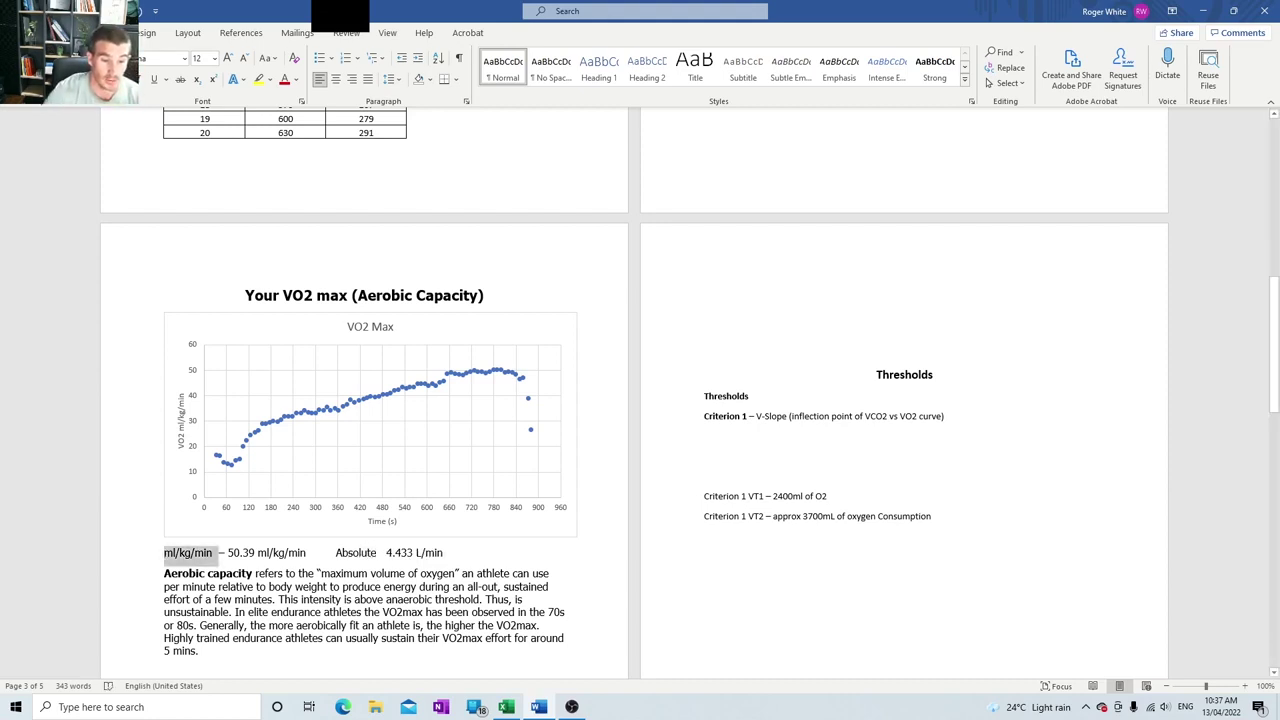
pyautogui.write('relativ')
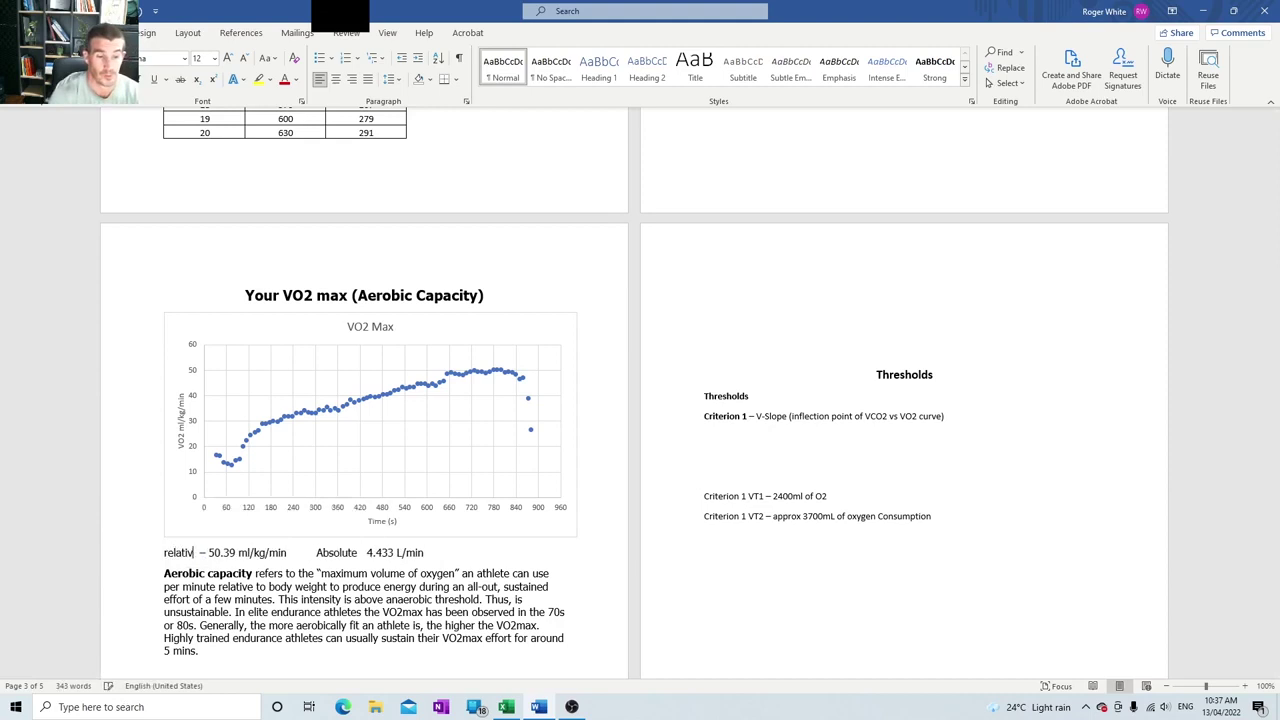
pyautogui.write('e')
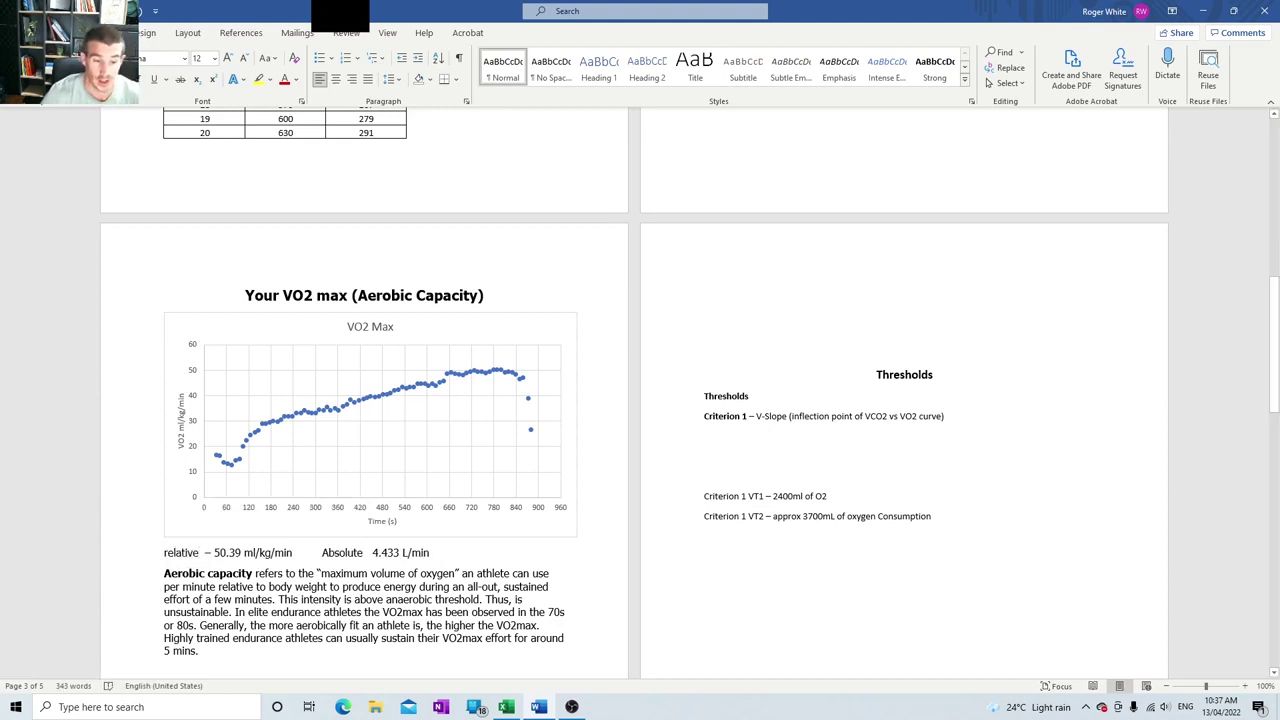
# Step: Select the whole line with the relative and absolute VO2 values below the chart
pyautogui.moveTo(432, 553); pyautogui.dragTo(164, 553)
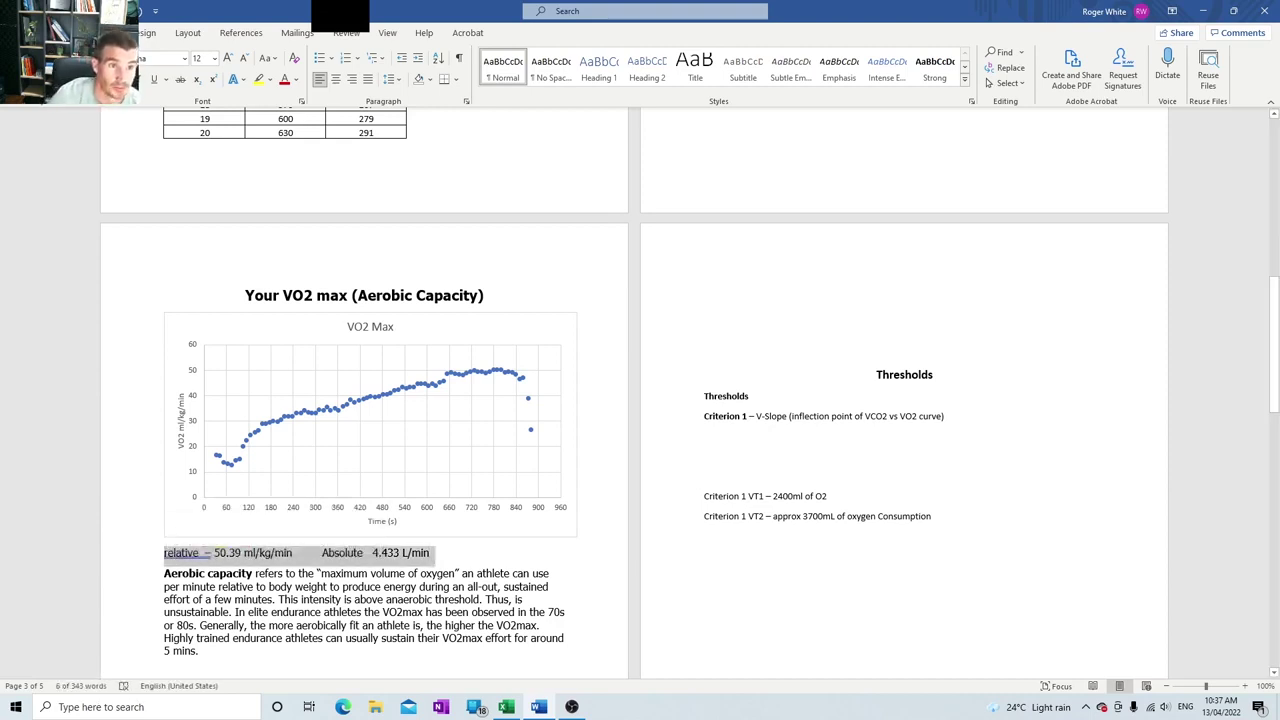